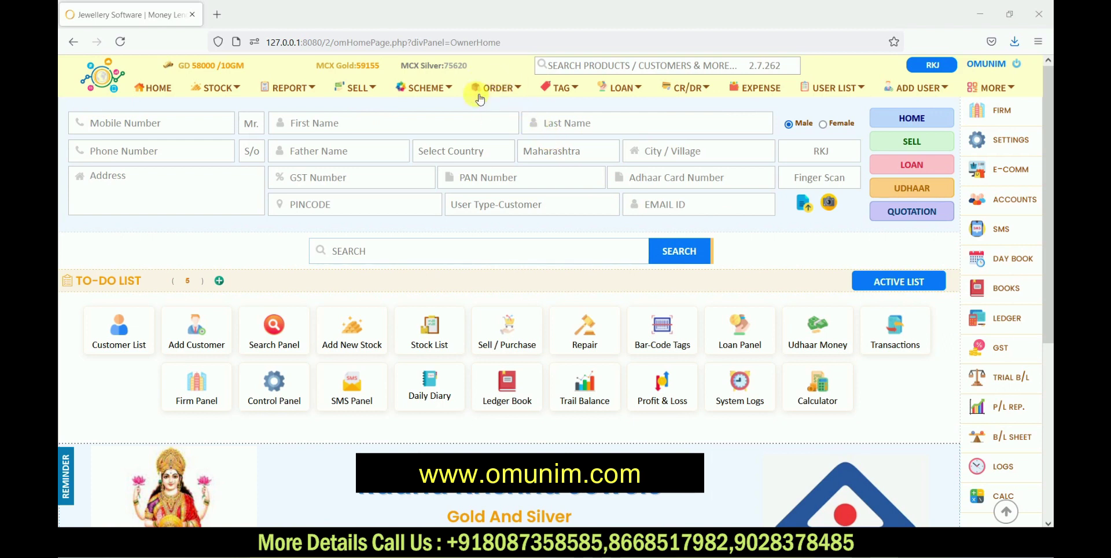
Step: Open the new order booking form
click(499, 96)
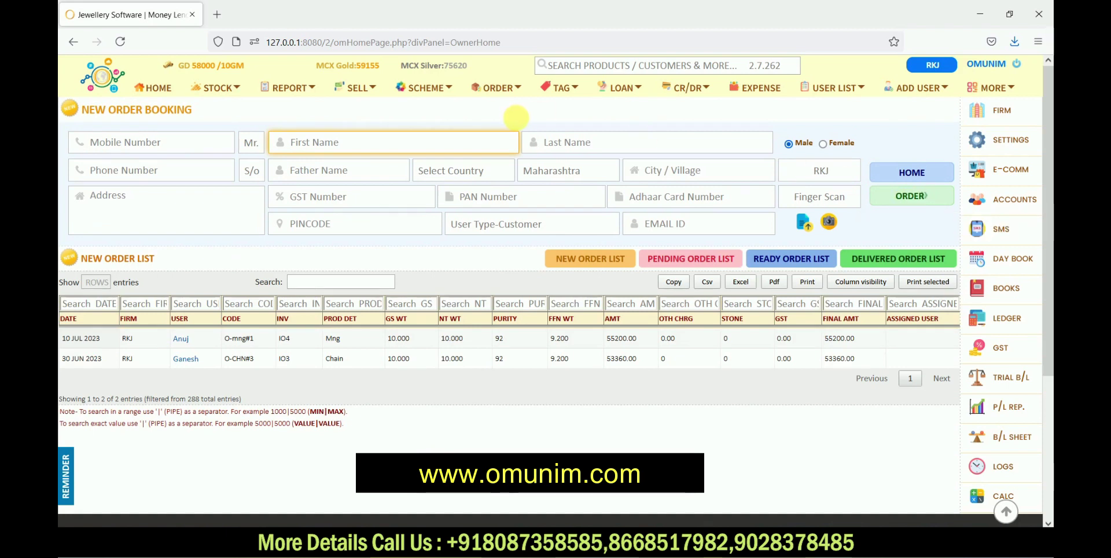
click(563, 141)
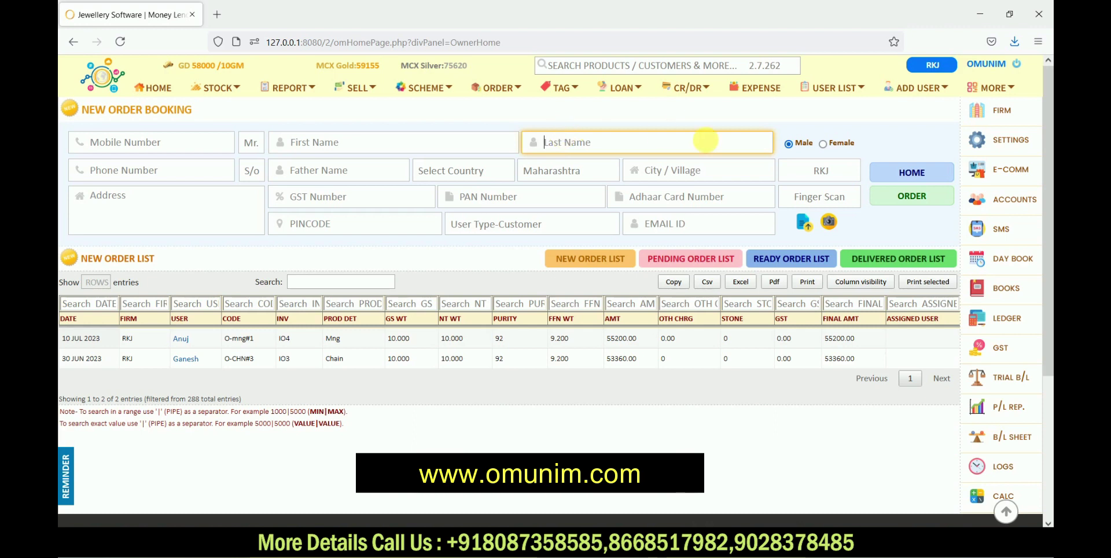
Step: Start a new supplier record, set the supplier type to Karigar and go through the business and name fields
click(947, 90)
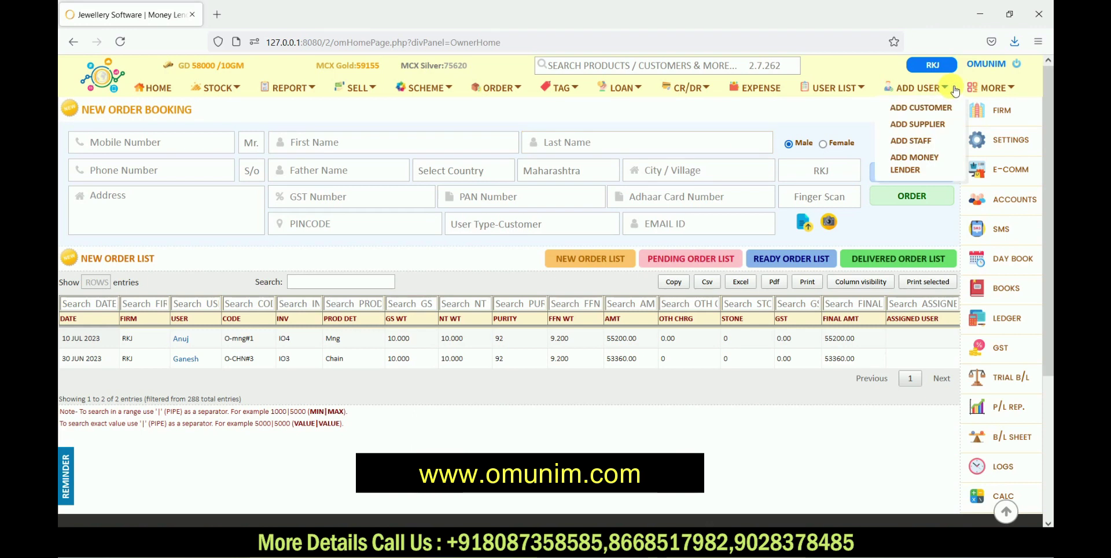
click(919, 125)
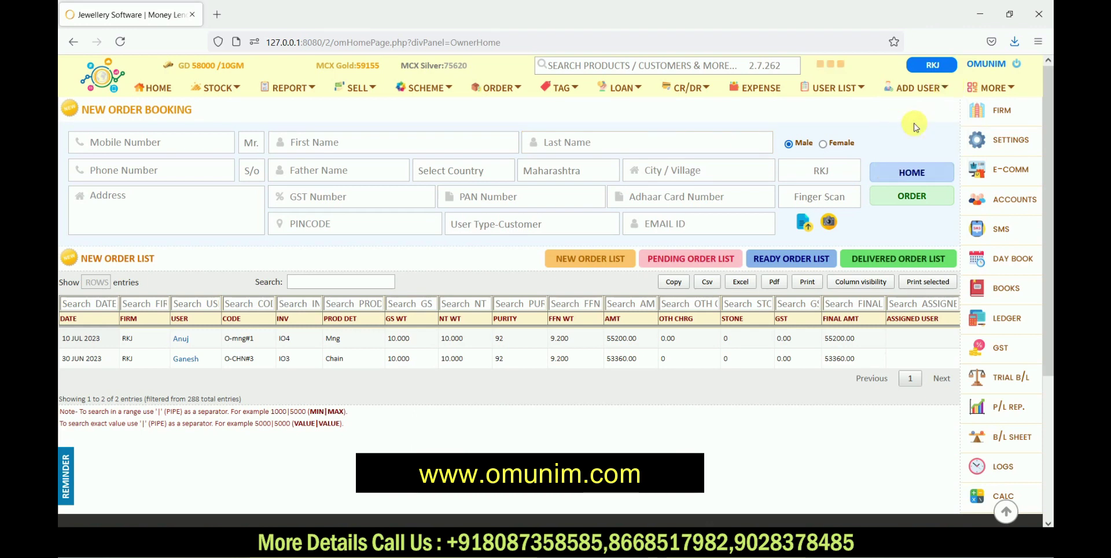
click(142, 163)
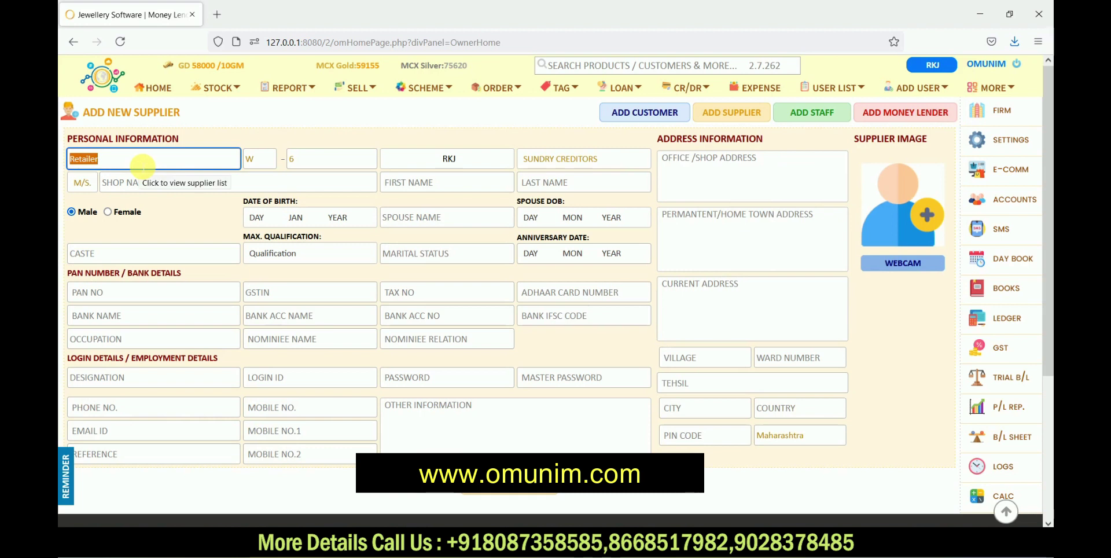
key(BackSpace)
scroll(127, 197, down, 1)
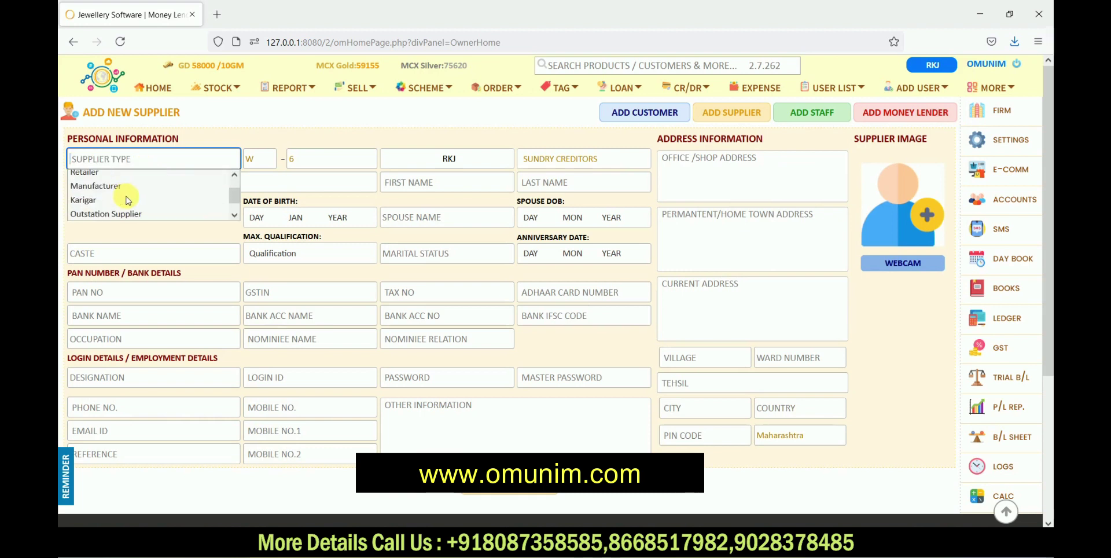
click(108, 201)
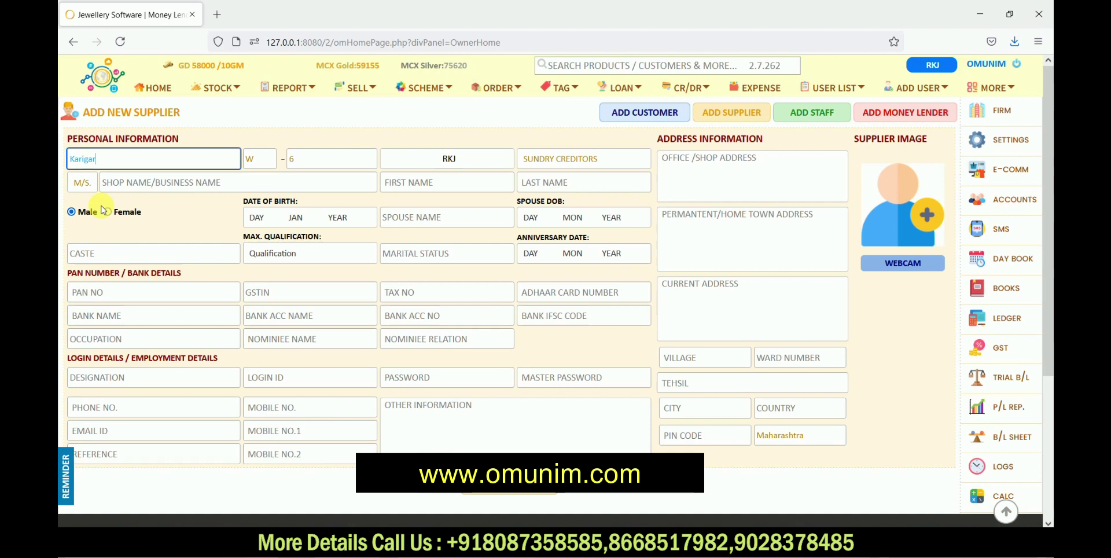
click(143, 187)
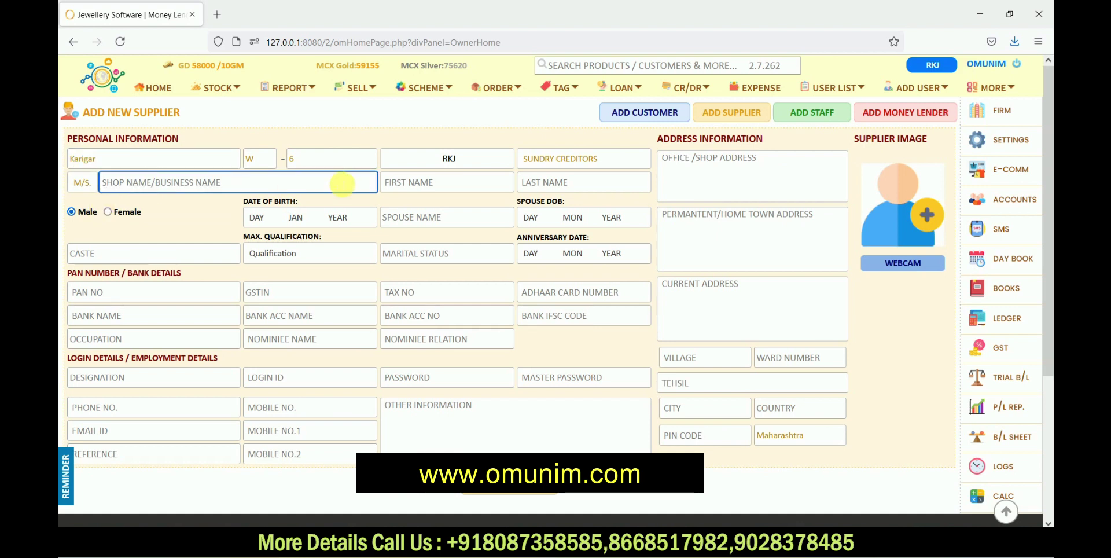
click(390, 184)
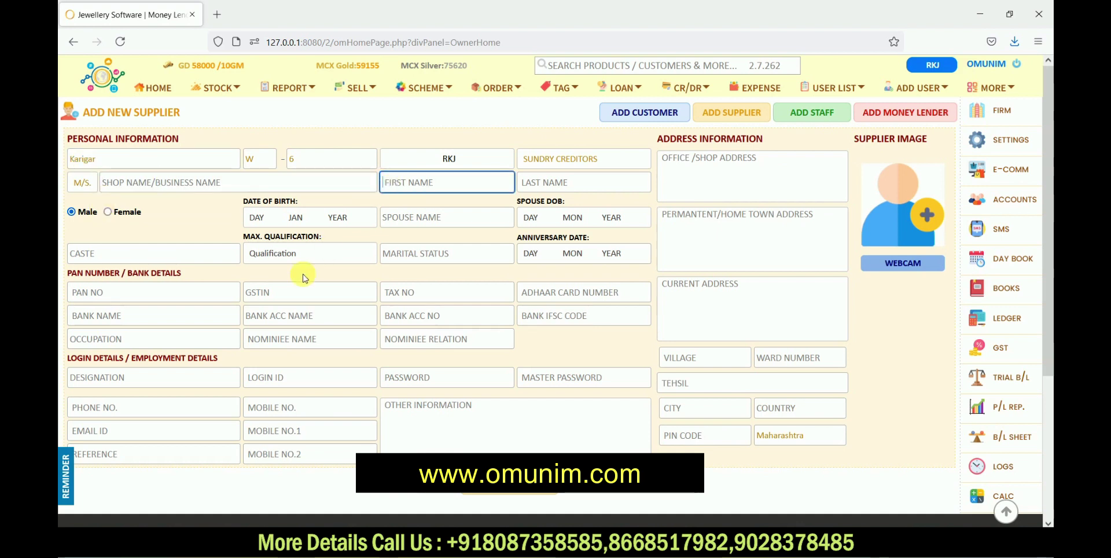
click(564, 187)
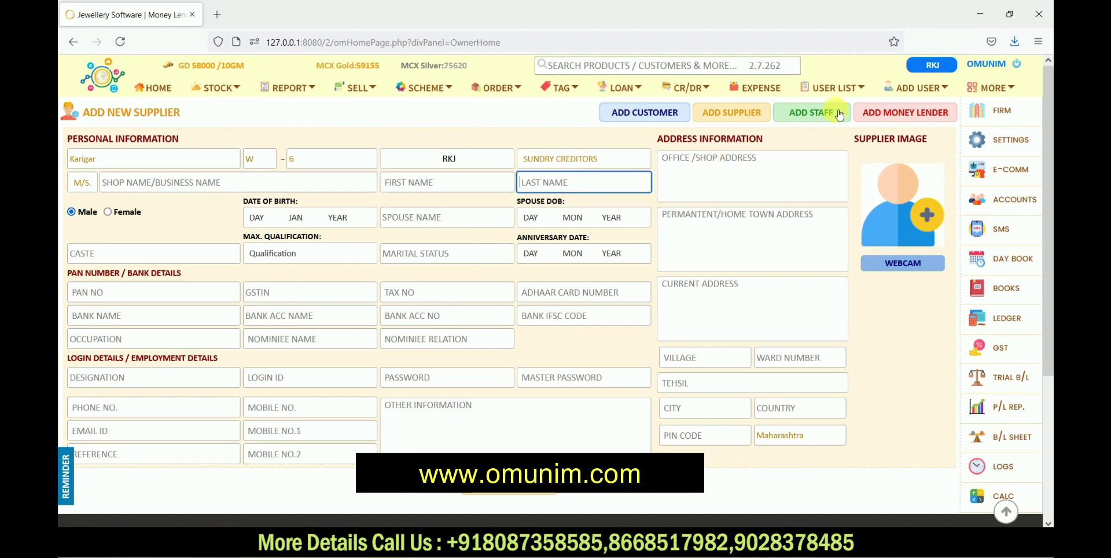
Step: Open the user list and show its Karigar list
click(835, 88)
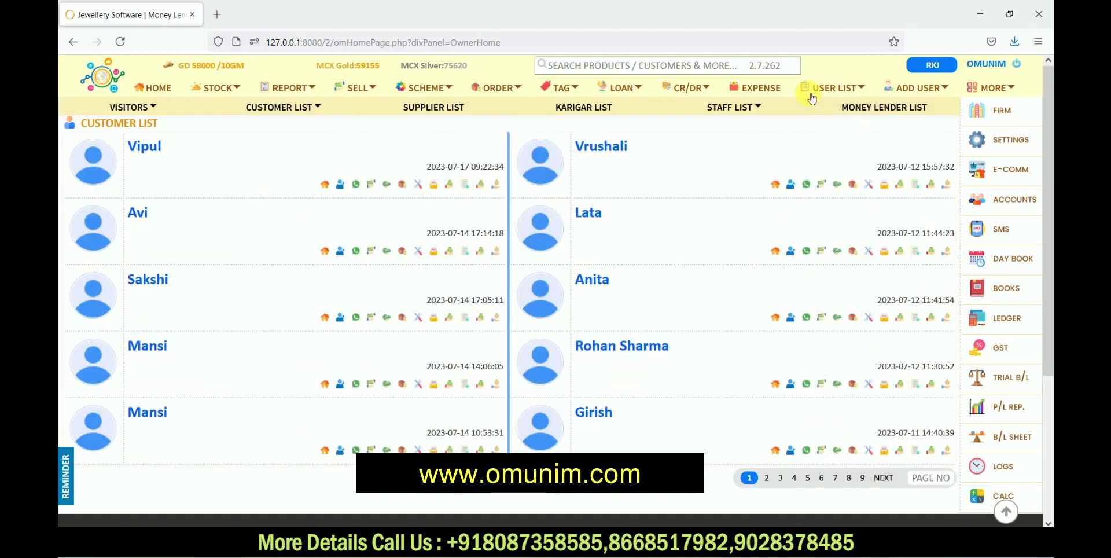
click(414, 113)
click(584, 108)
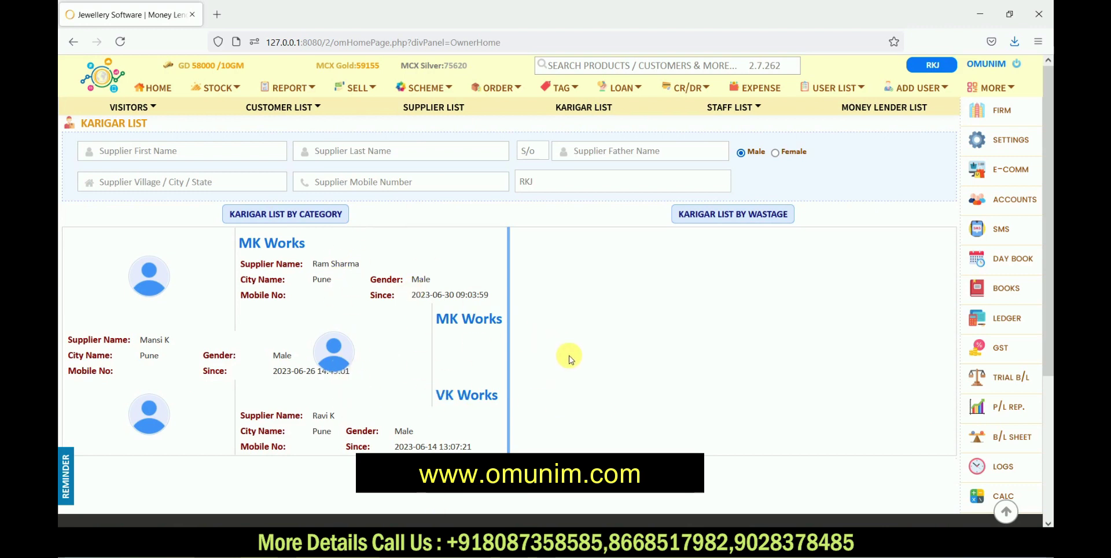
Step: Start a new order booking for a new customer, entering the customer's first name with the title Mrs
click(494, 90)
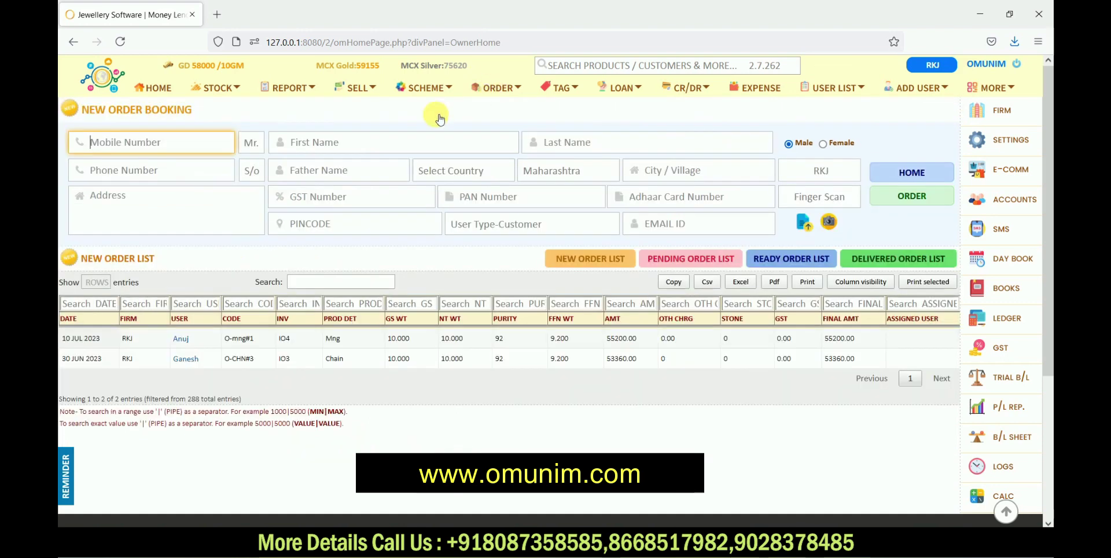
click(356, 143)
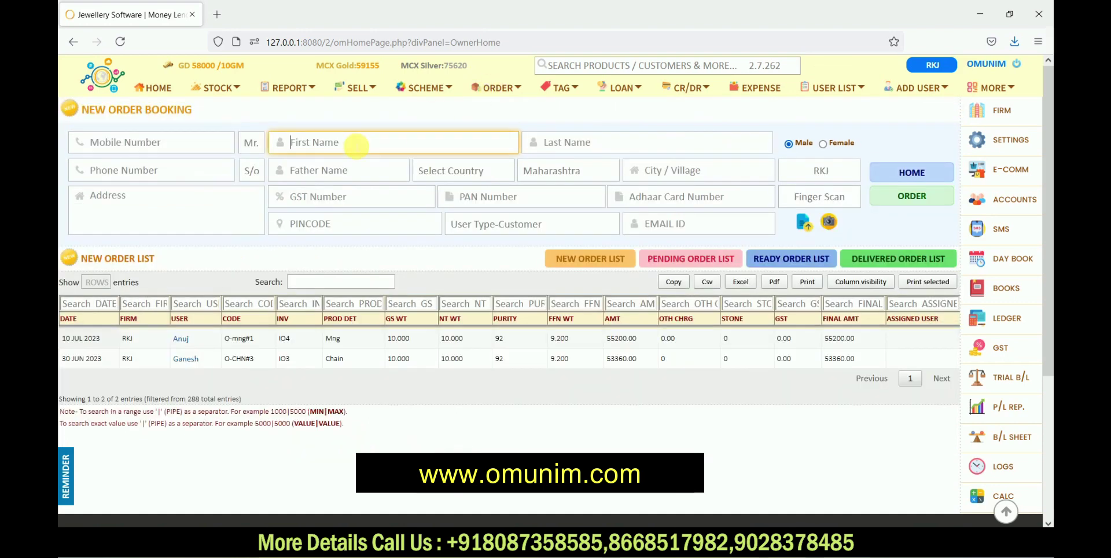
text(Rani)
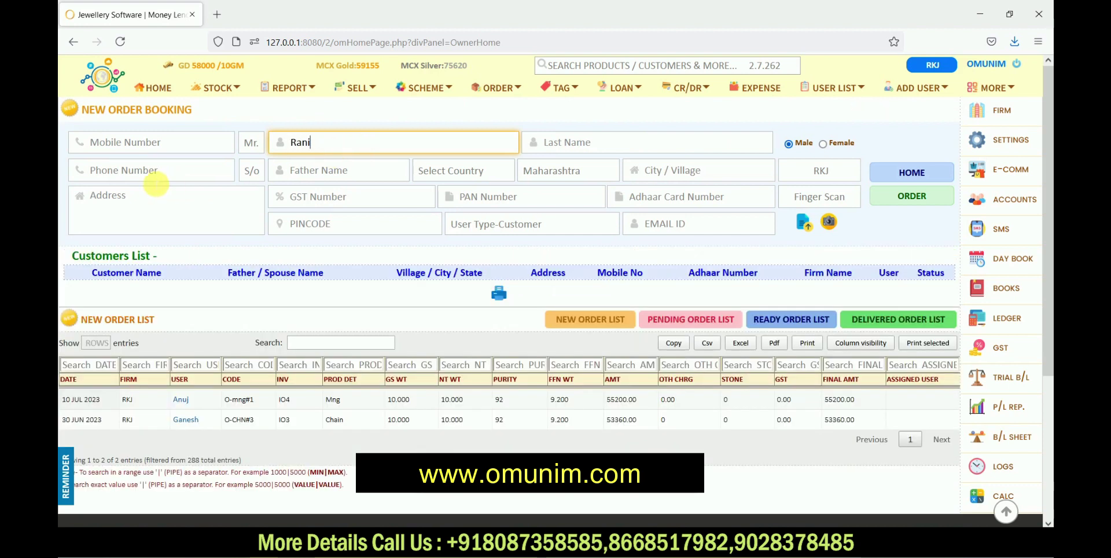
click(251, 143)
click(252, 189)
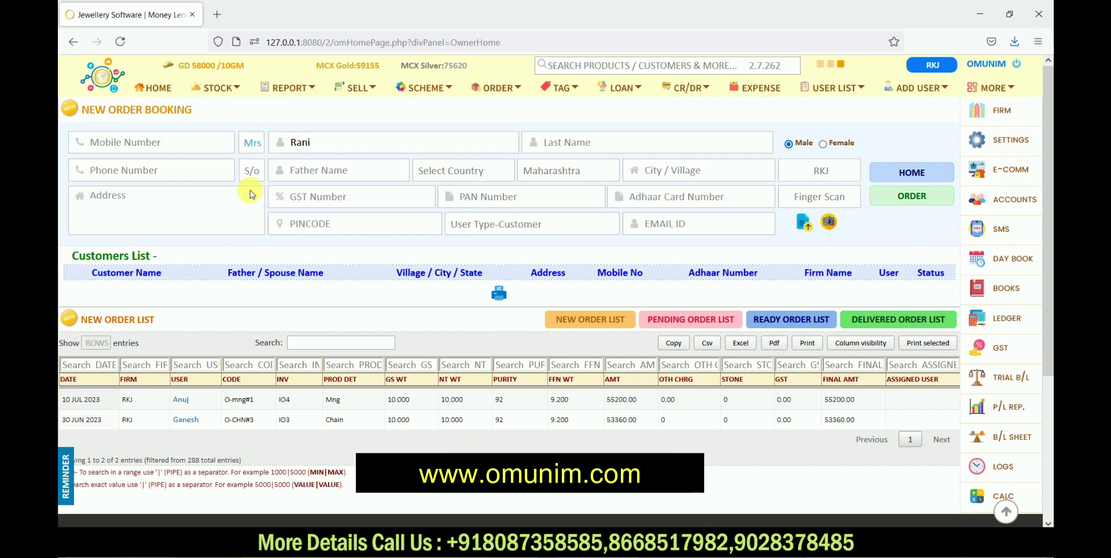
click(912, 197)
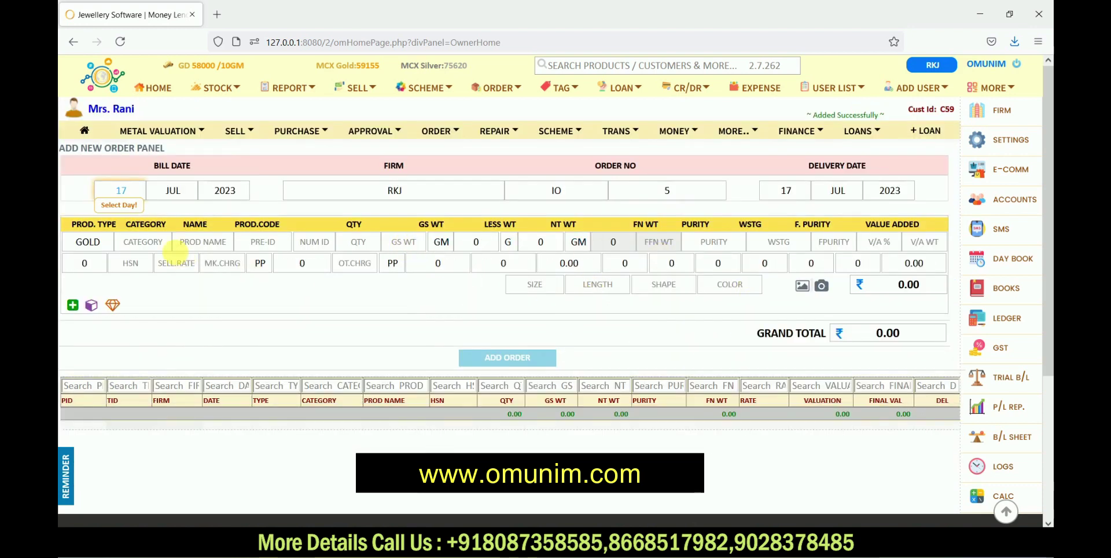
Step: Set both the category and the product name of the gold order item to MANGALSUTRA
click(144, 243)
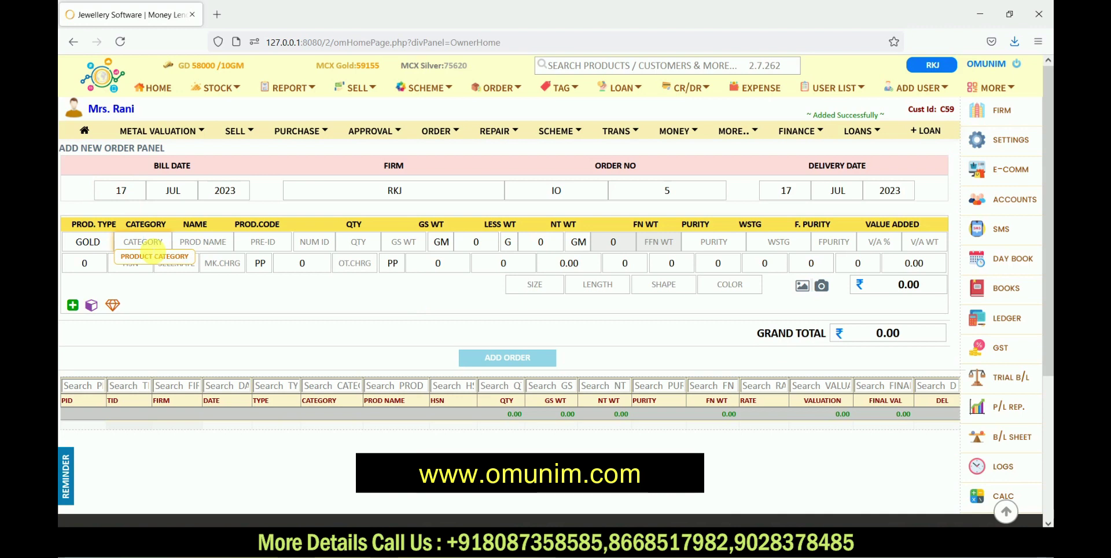
text(man)
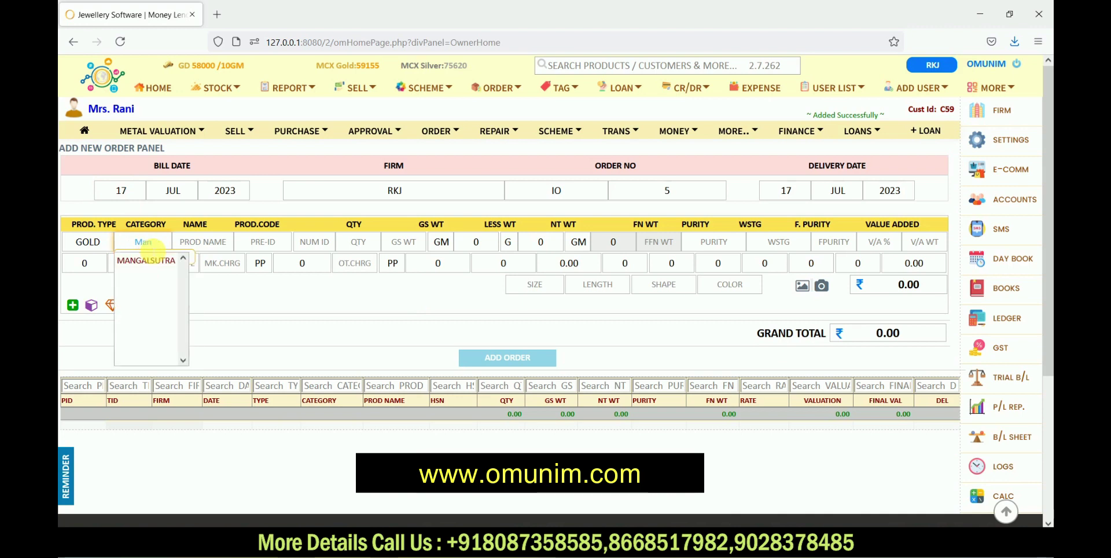
click(150, 263)
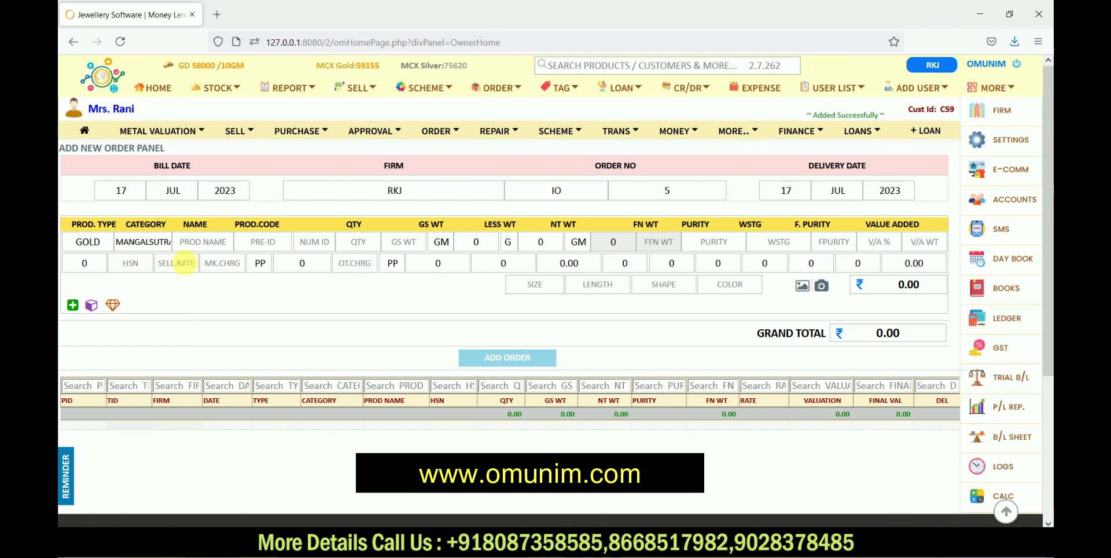
click(203, 242)
text(m)
key(Caps_Lock)
text(N)
click(201, 260)
Step: Set the product code prefix of the order item to MNL
click(263, 241)
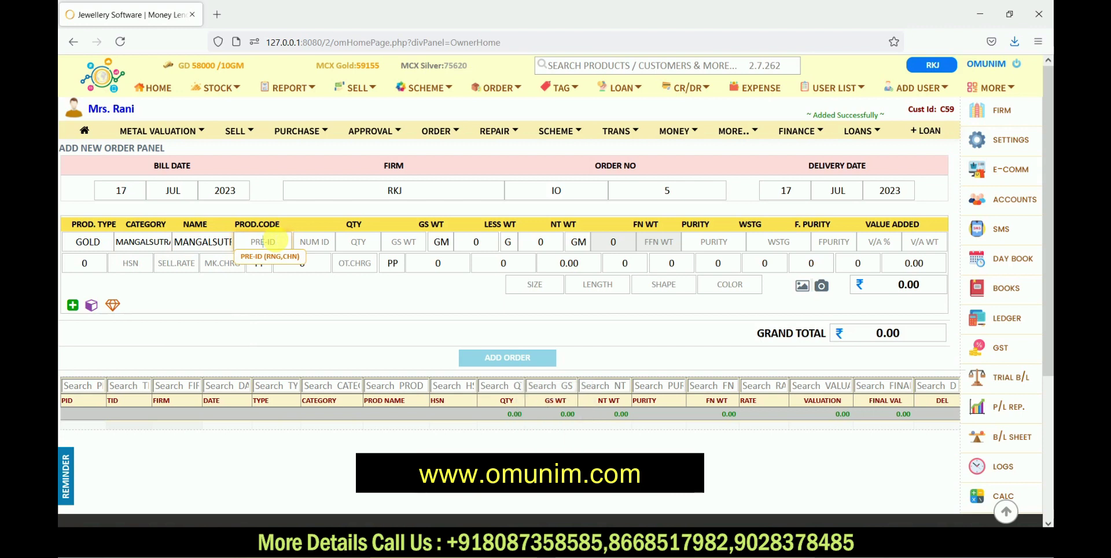
click(263, 241)
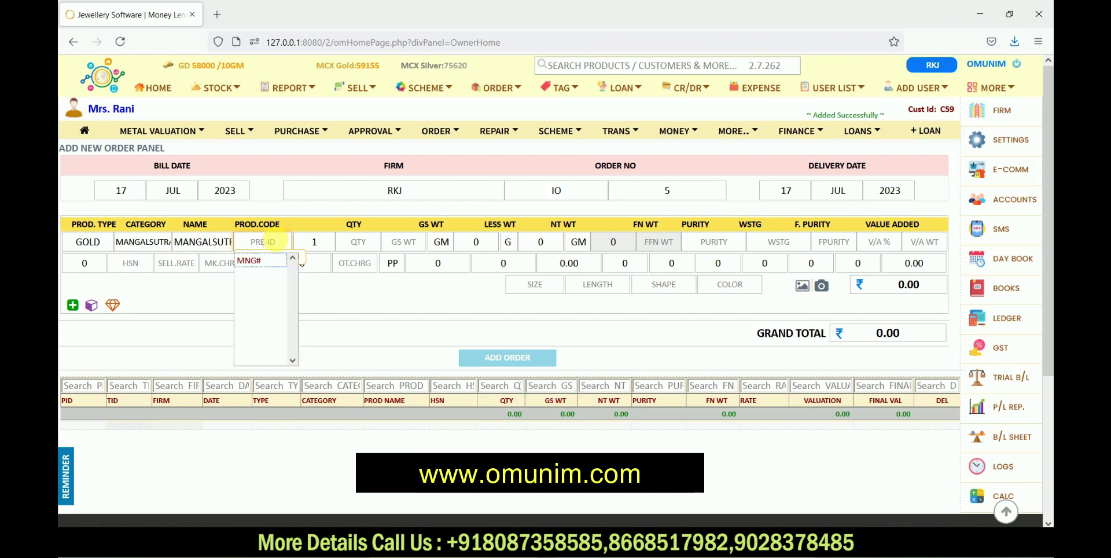
text(MNL)
key(Tab)
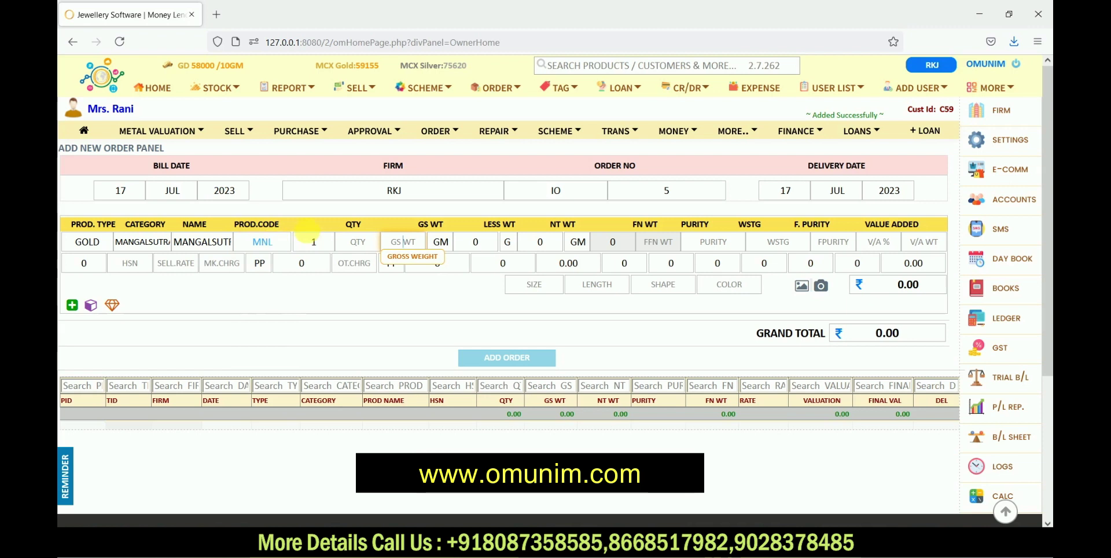
Step: Set the gross weight of the mangalsutra item to 10 GM
click(349, 242)
key(Tab)
key(Num_Lock)
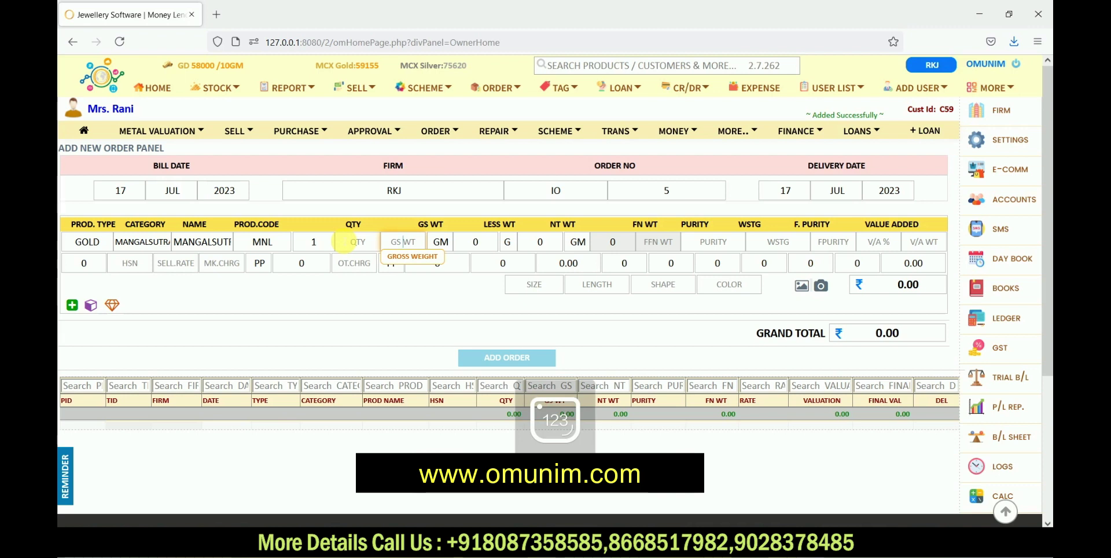
text(10)
key(Tab)
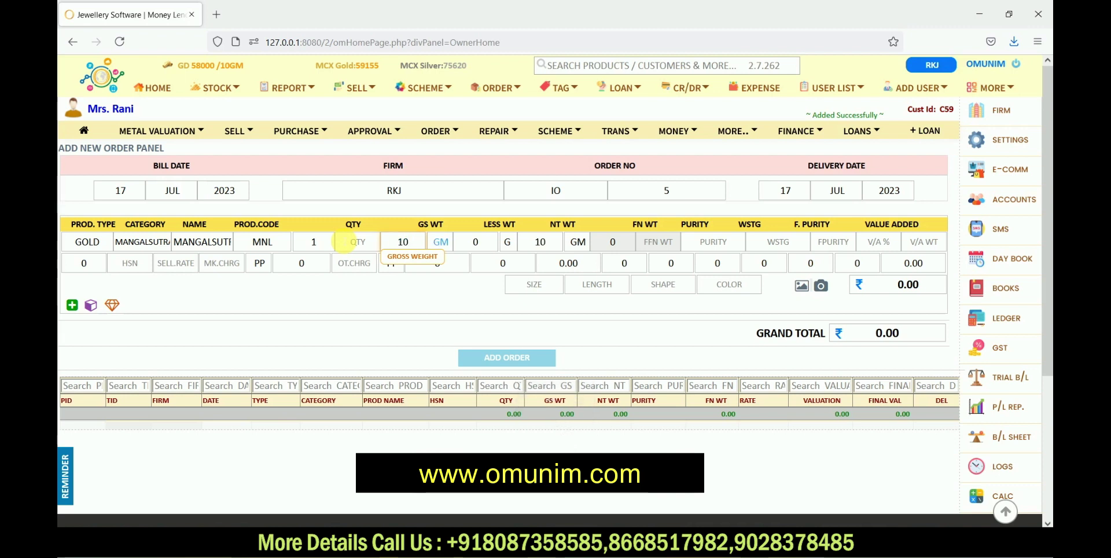
key(Tab)
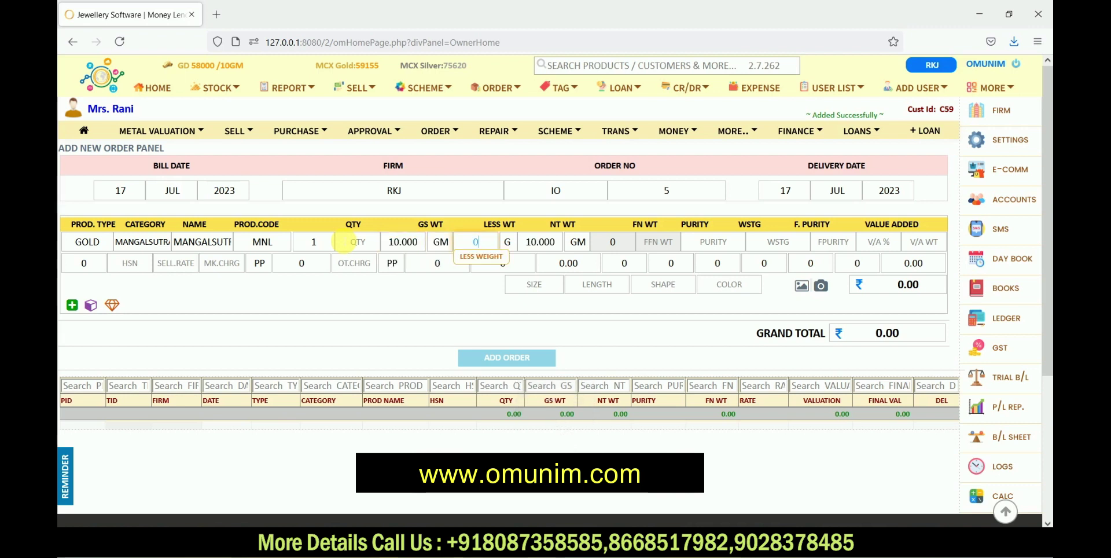
Step: Set the item's purity to 92 and its wastage to 5
key(Tab)
key(Tab)
key(Tab)
key(Tab)
key(Tab)
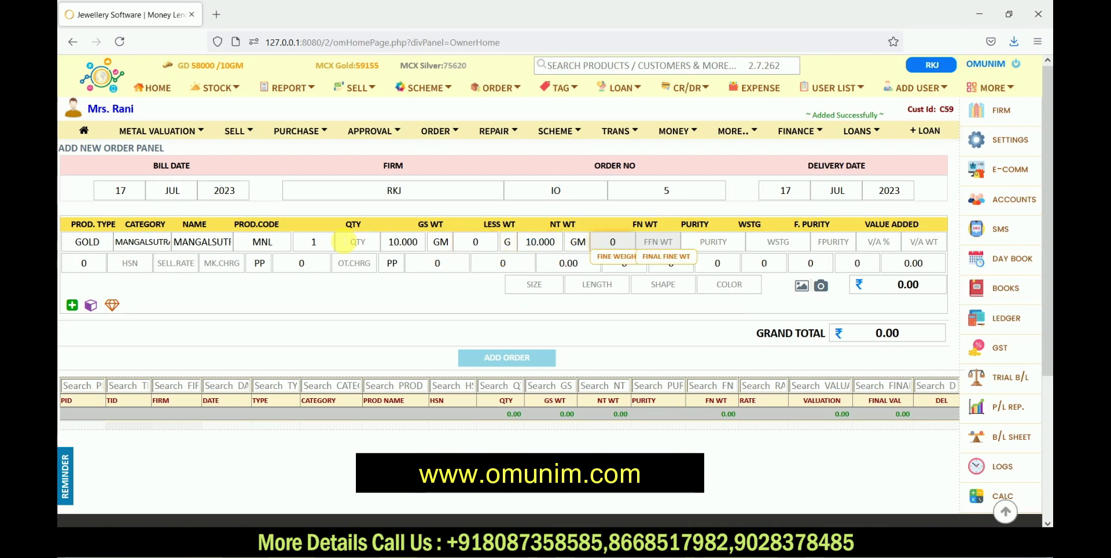
text(9)
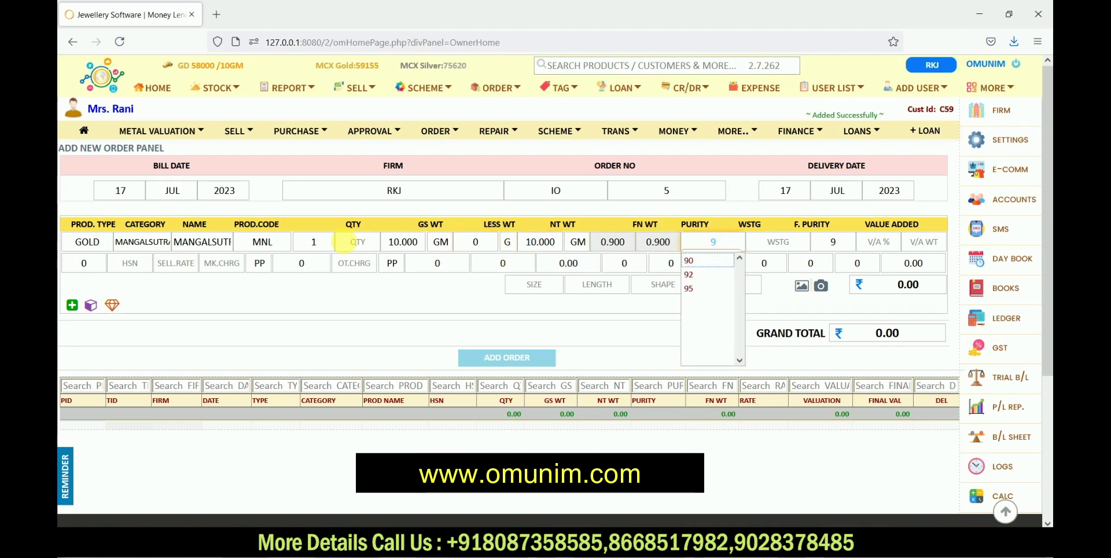
text(2)
key(Tab)
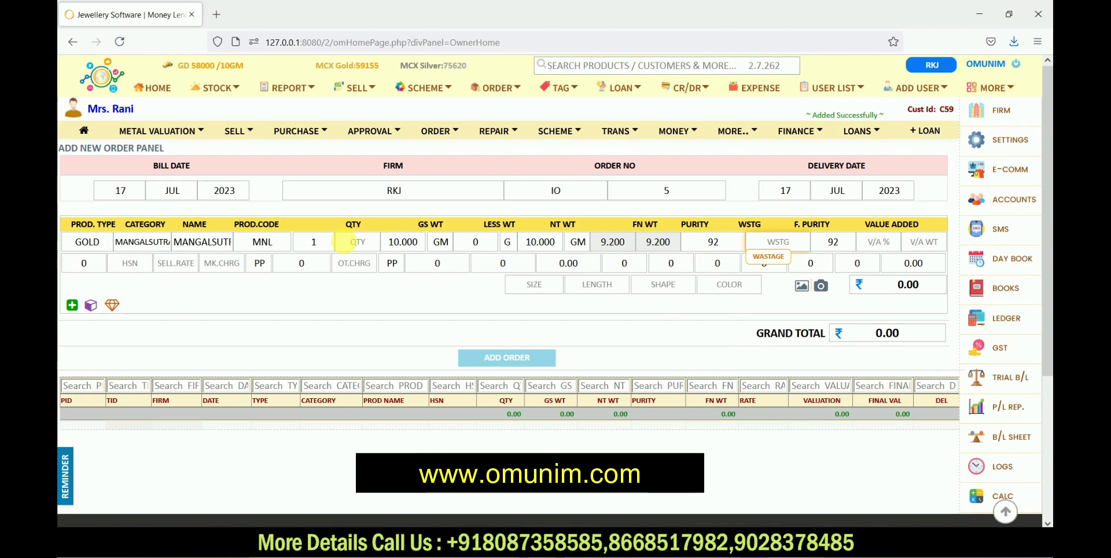
text(5)
key(Tab)
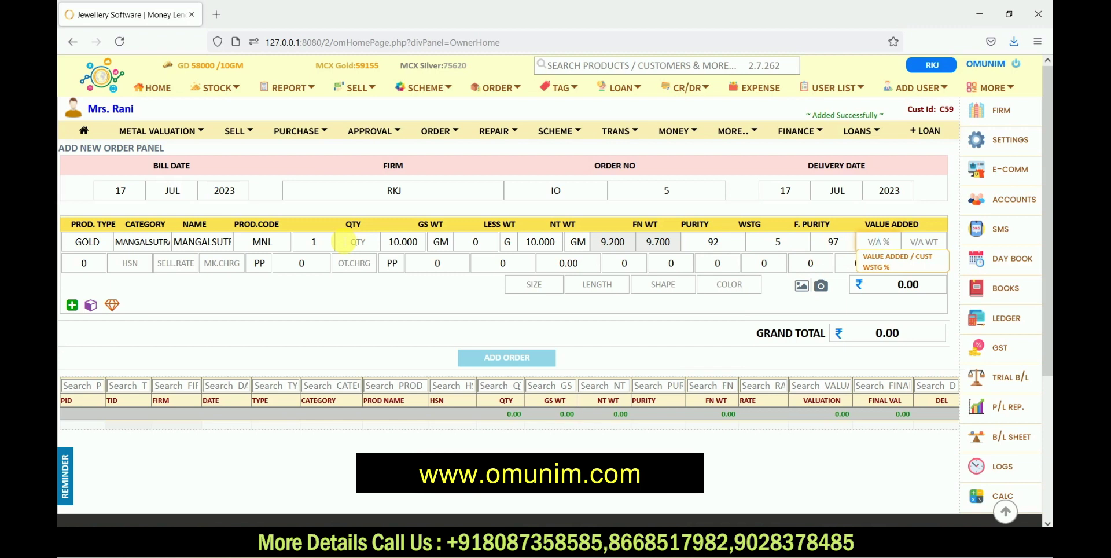
Step: Set the item's selling rate to 59000 and its making charges to 1000 PP, leaving the other charges empty
key(Tab)
key(Tab)
key(Tab)
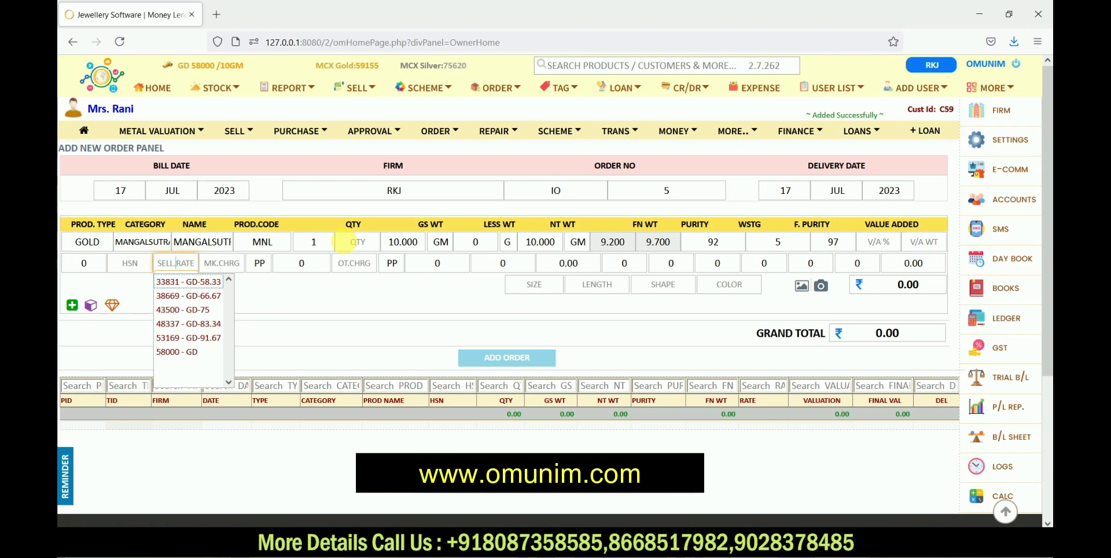
text(590)
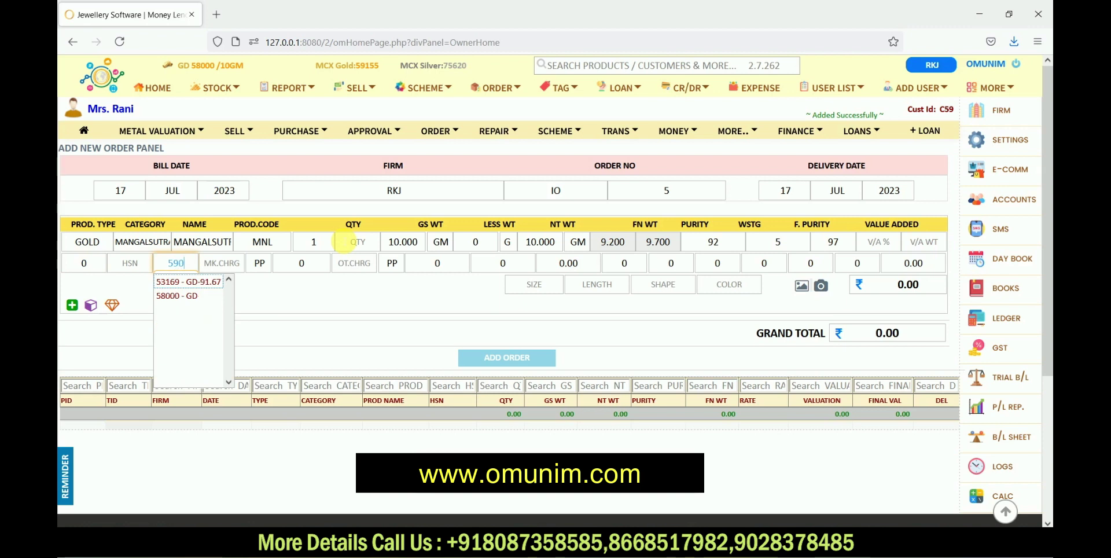
text(00)
key(Tab)
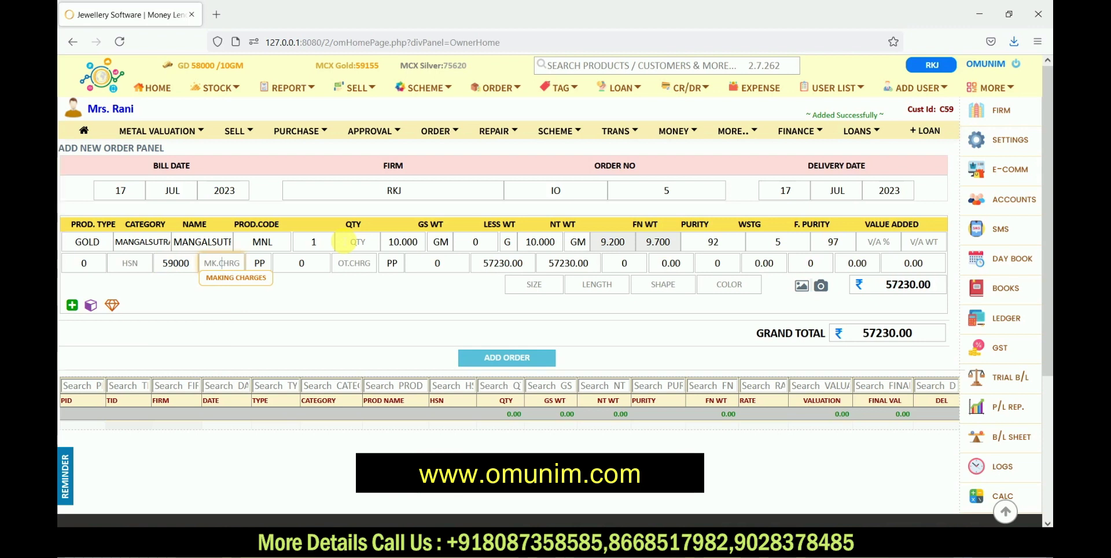
text(1000)
key(Tab)
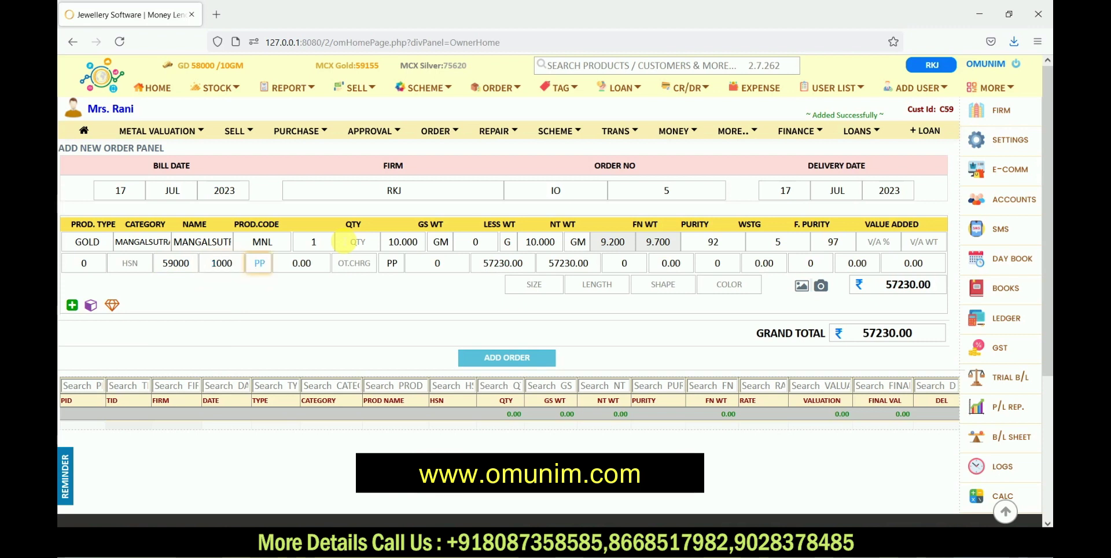
click(355, 263)
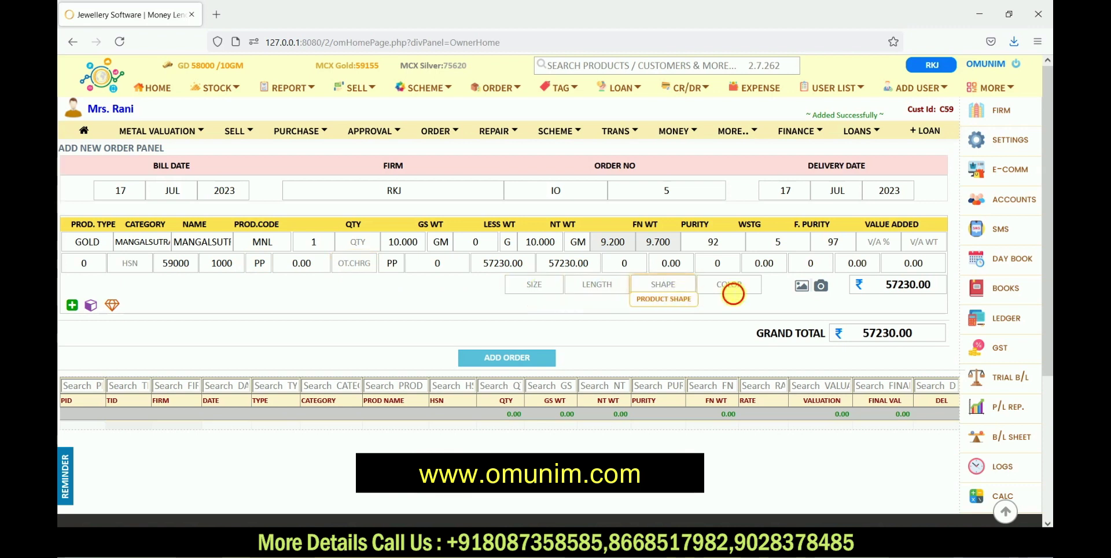
Step: Attach the picture download (18) to the mangalsutra item and add the item to the order
click(801, 287)
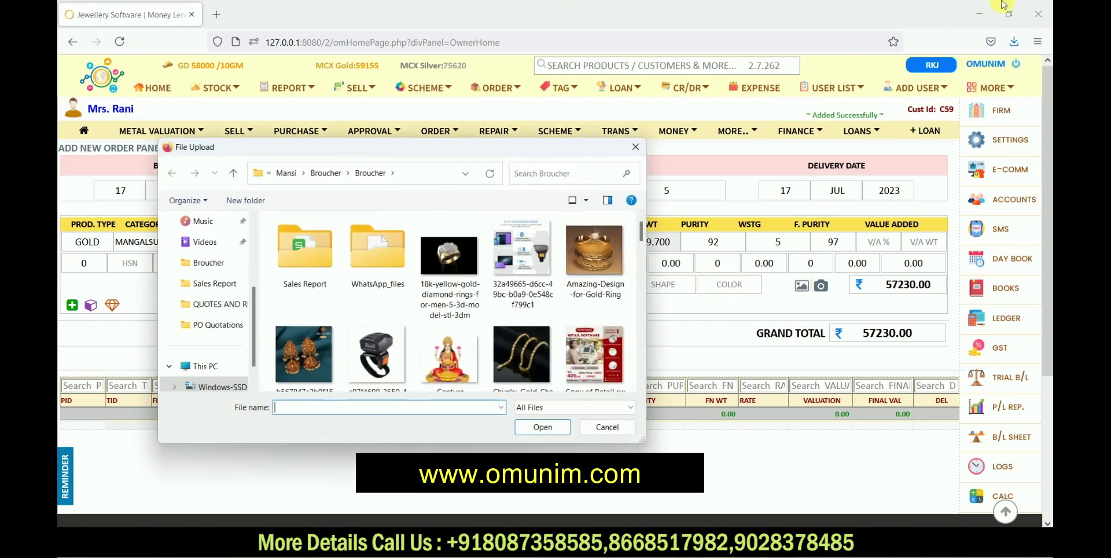
scroll(437, 303, down, 5)
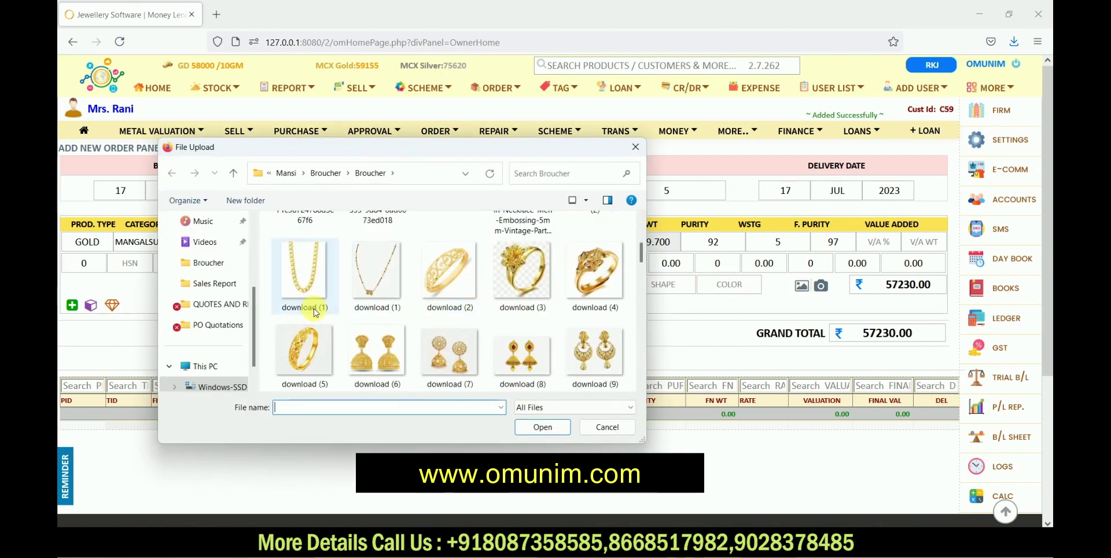
scroll(310, 306, down, 3)
click(521, 277)
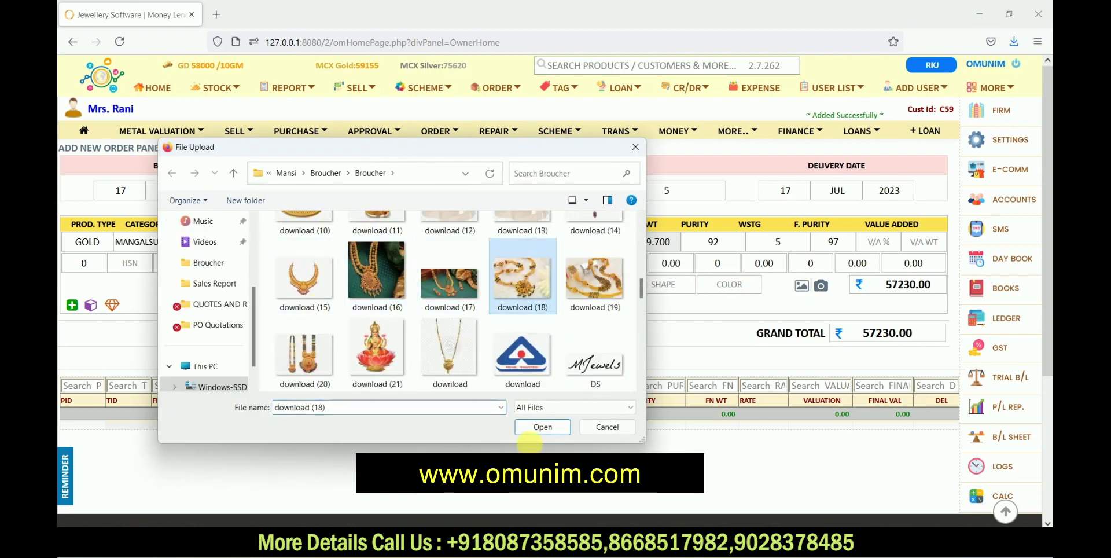
click(536, 429)
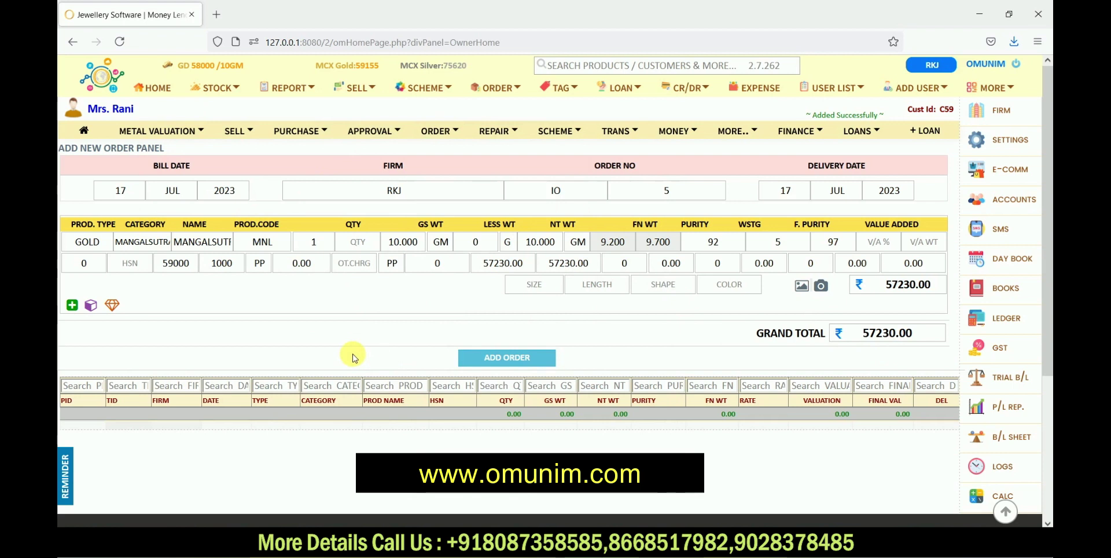
click(517, 360)
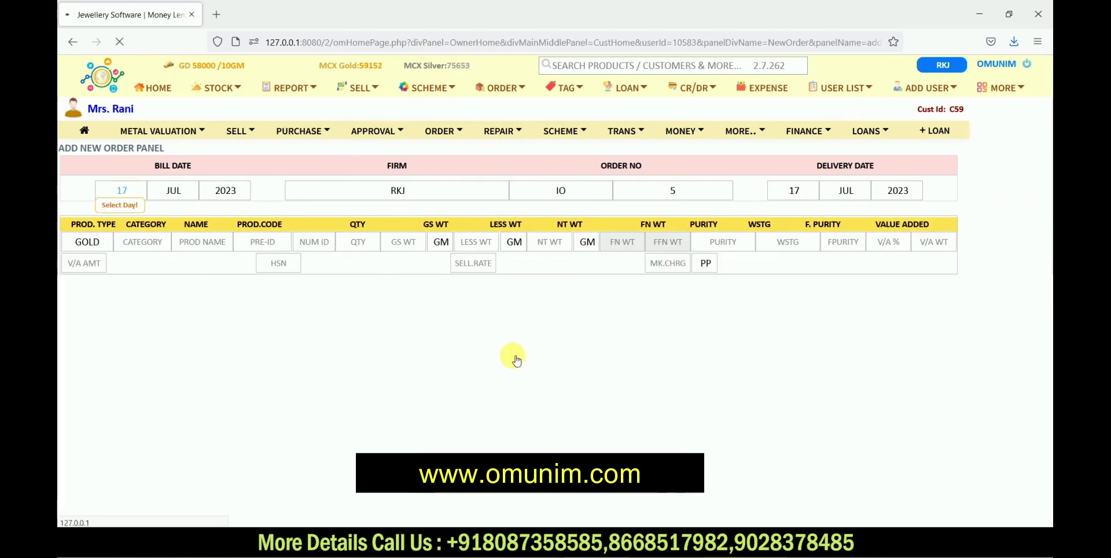
Step: Record a cash payment of 5000 received from the customer and submit the order
scroll(513, 360, down, 7)
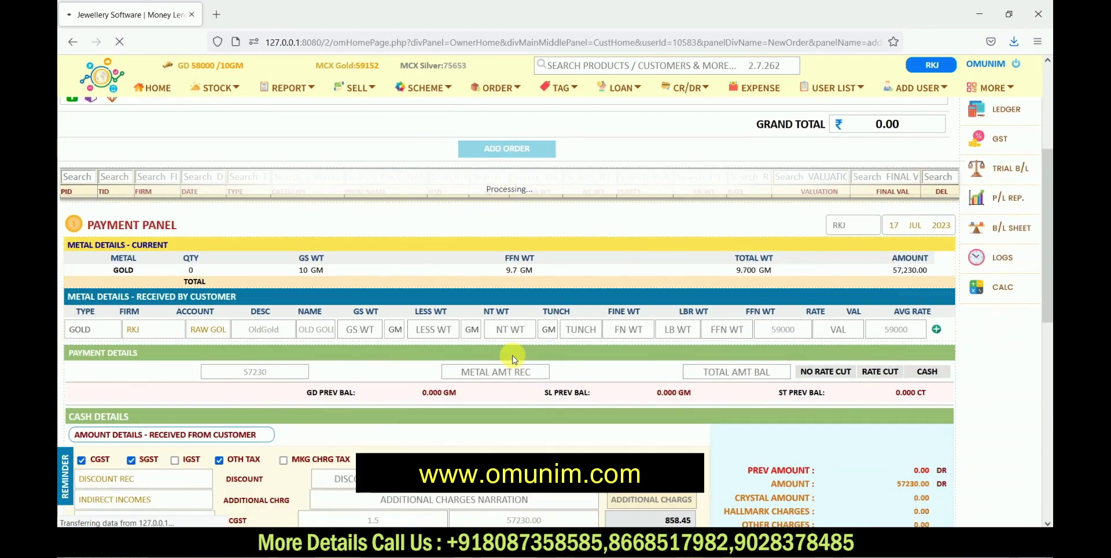
scroll(513, 360, down, 4)
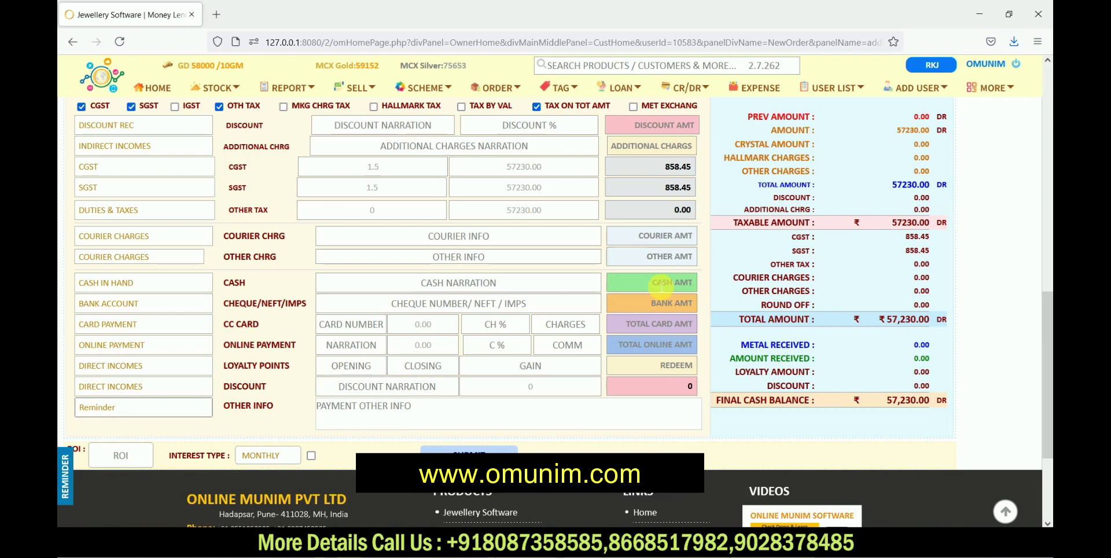
click(665, 324)
click(670, 348)
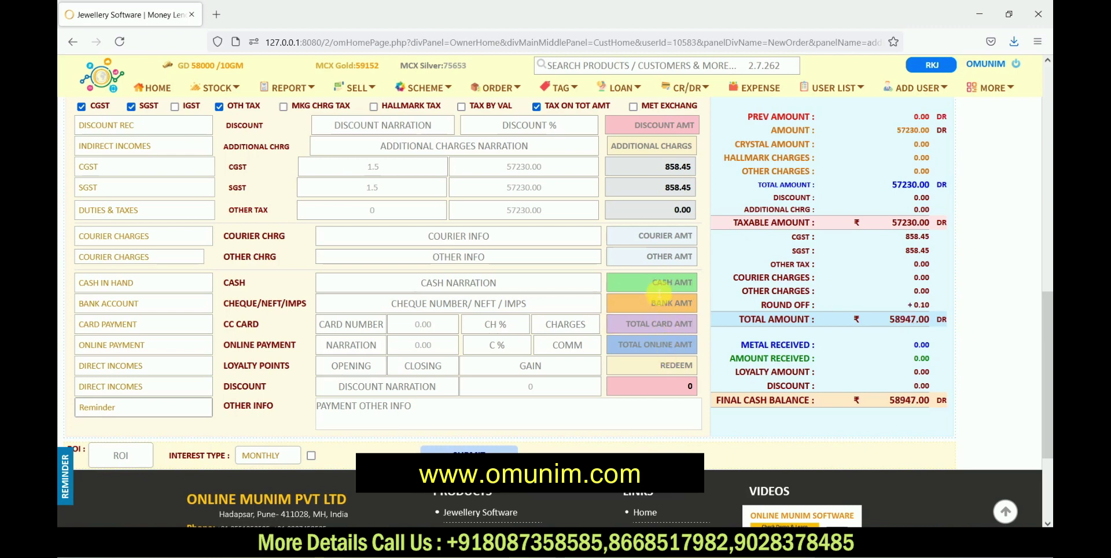
click(662, 291)
text(5000)
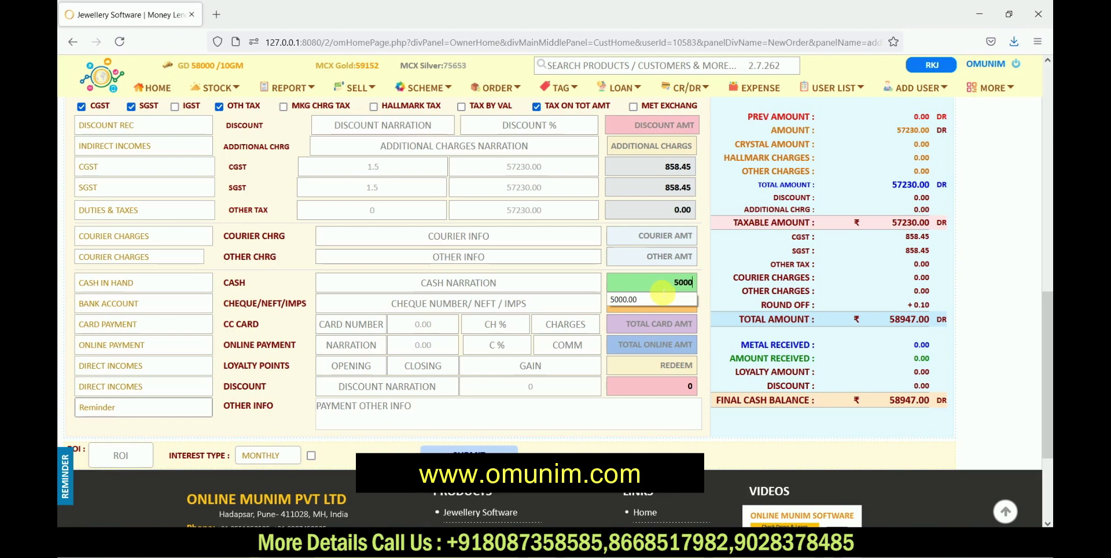
click(661, 297)
scroll(425, 391, down, 1)
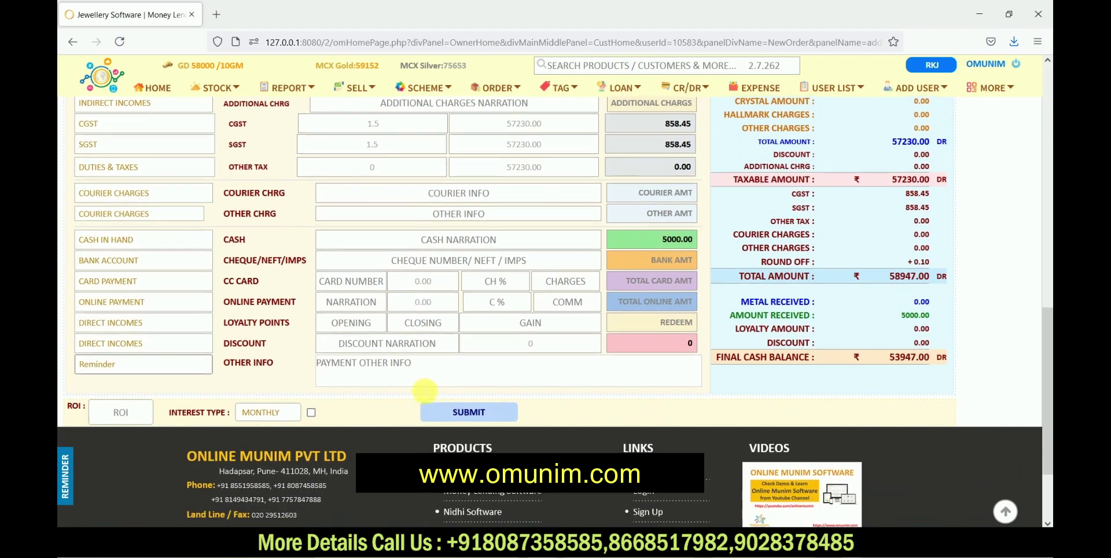
click(470, 413)
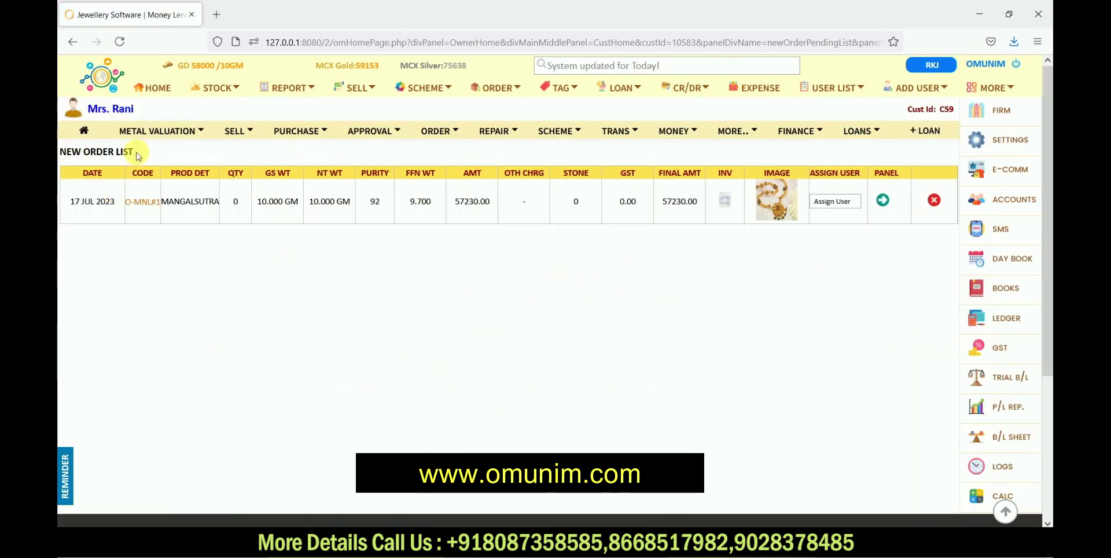
Step: Examine the new order's invoice, including its item line, amounts, received payment and product picture
click(727, 204)
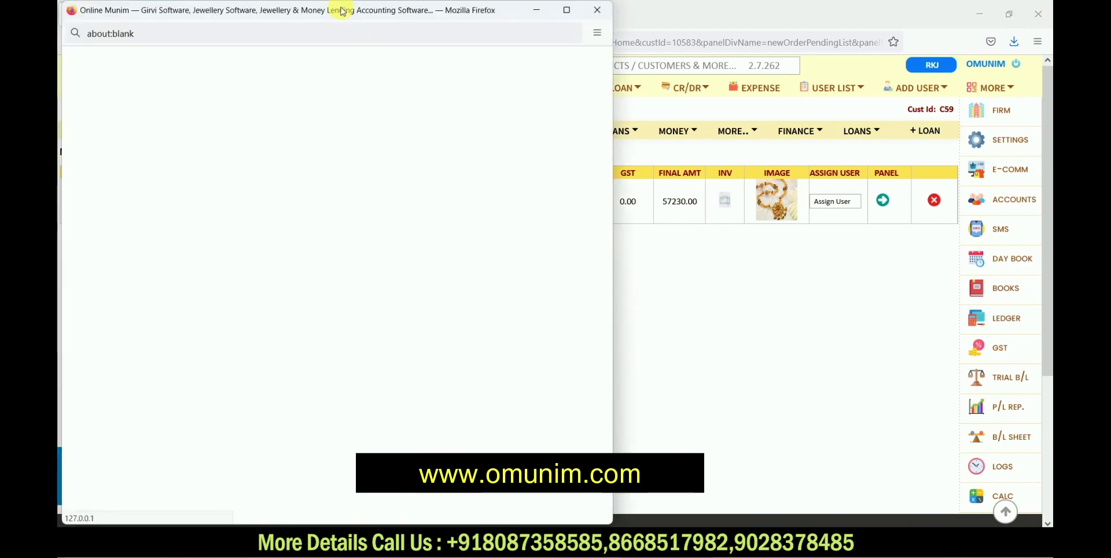
drag(338, 9, 575, 58)
scroll(640, 292, down, 5)
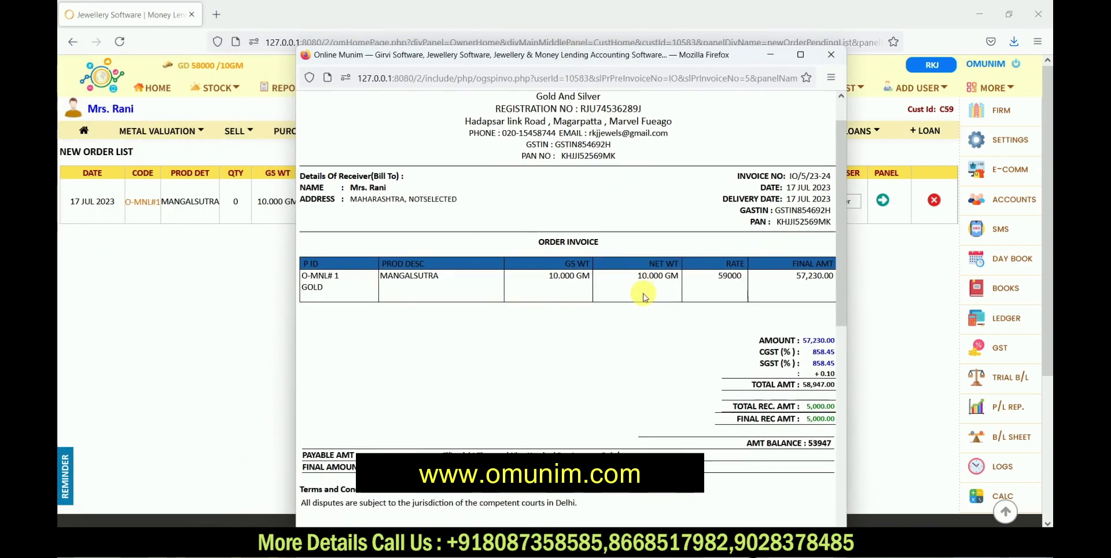
scroll(638, 298, down, 4)
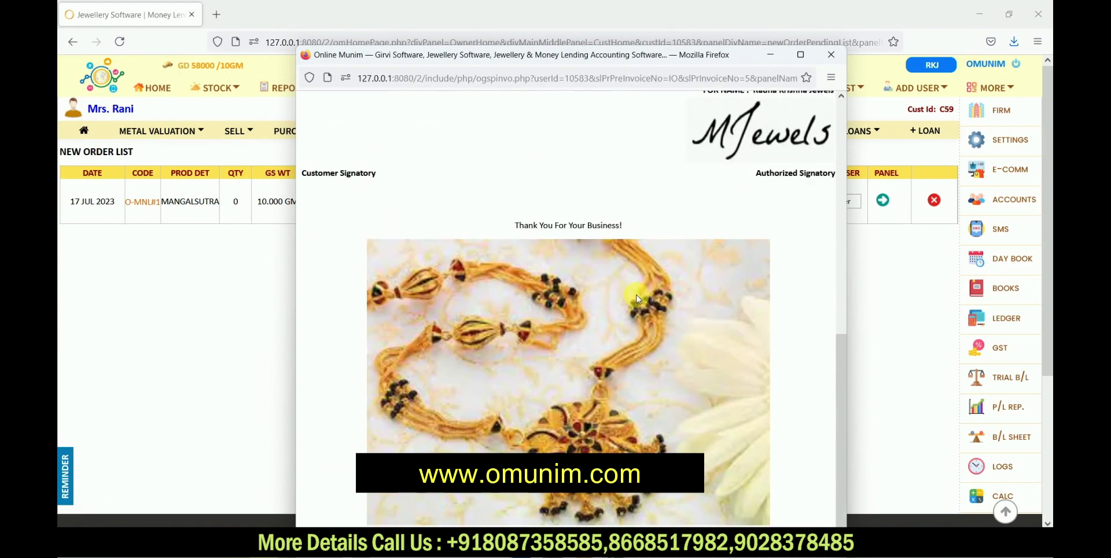
scroll(653, 280, up, 6)
scroll(718, 252, up, 2)
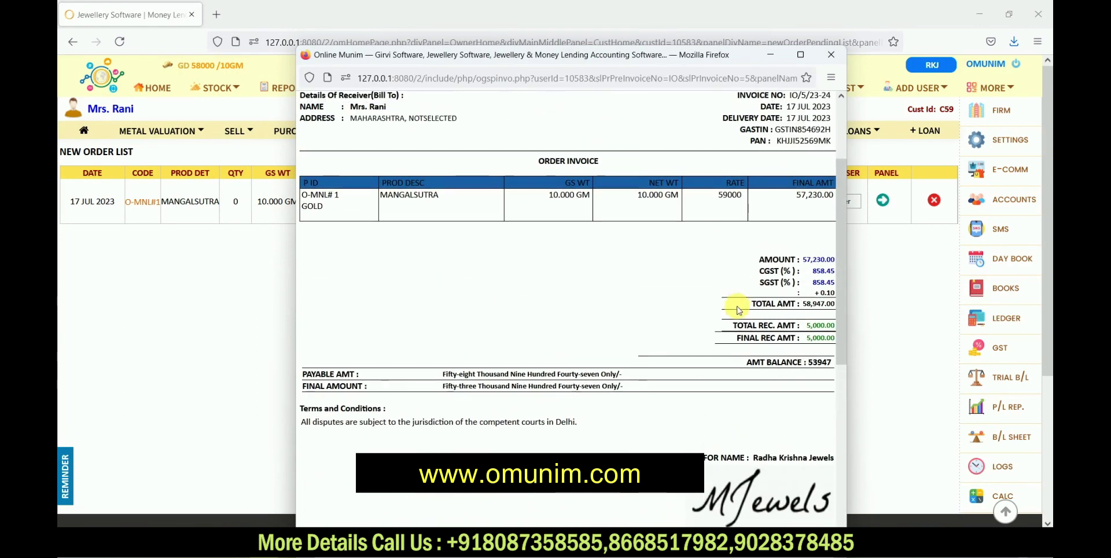
drag(738, 325, 823, 325)
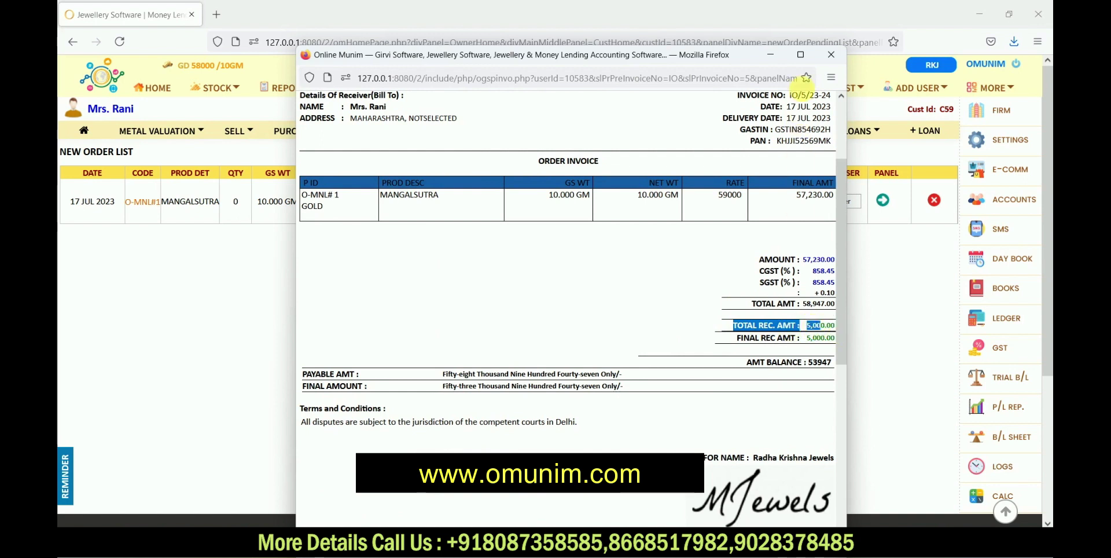
click(832, 54)
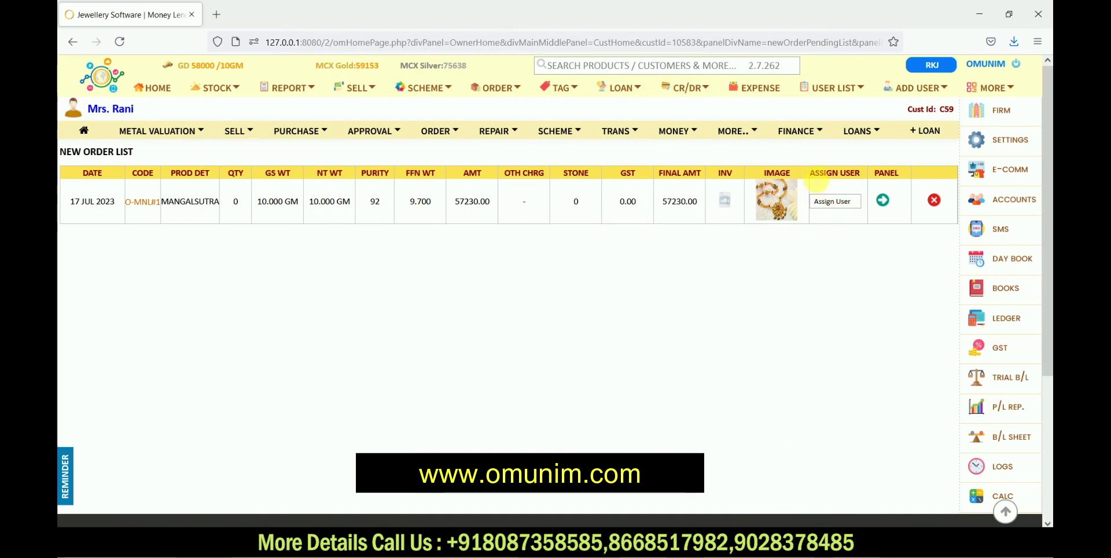
Step: Assign the mangalsutra order to the fourth karigar among the available users and confirm the assignment
click(844, 203)
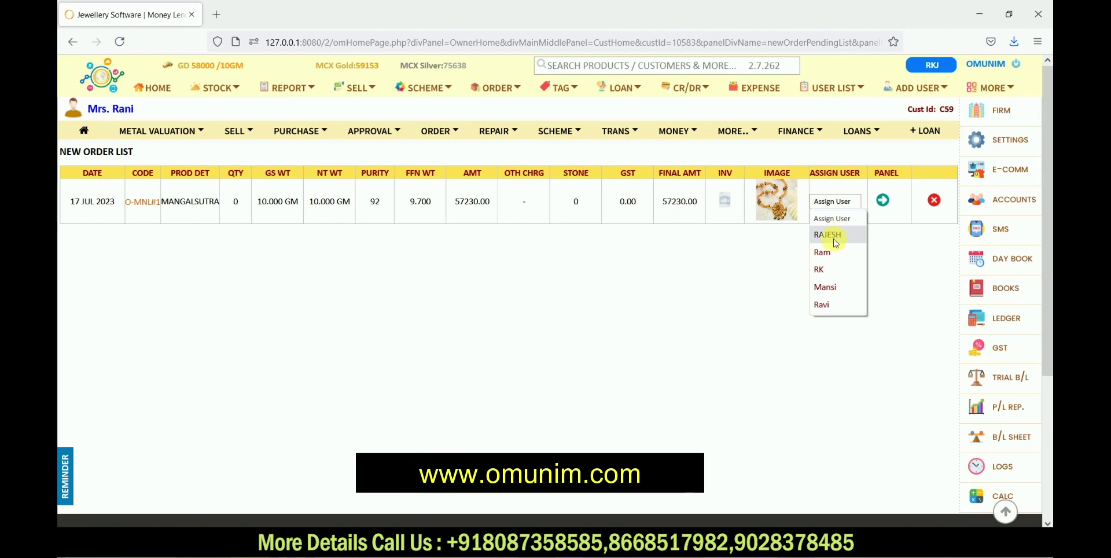
click(825, 287)
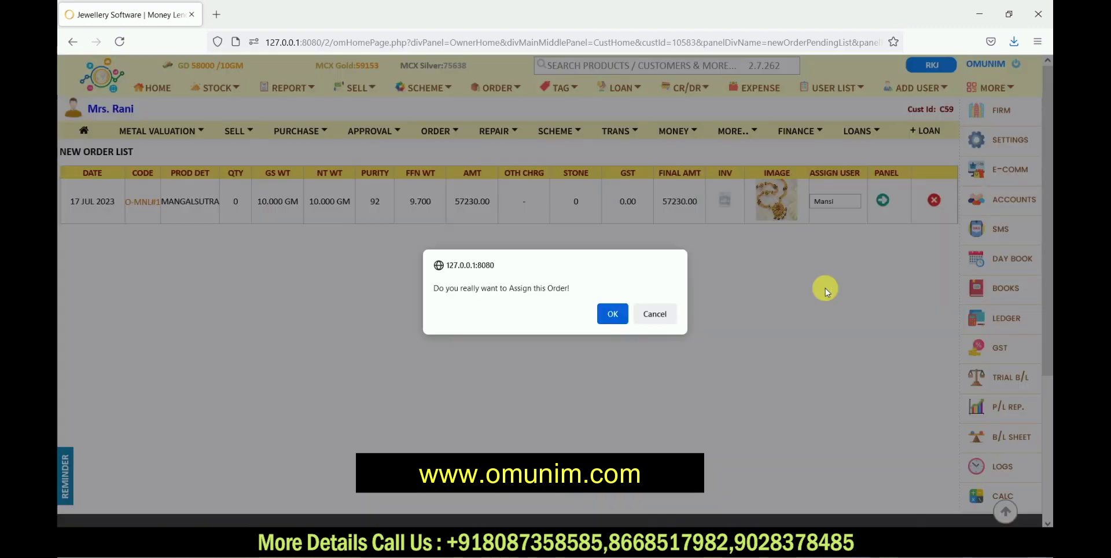
click(612, 314)
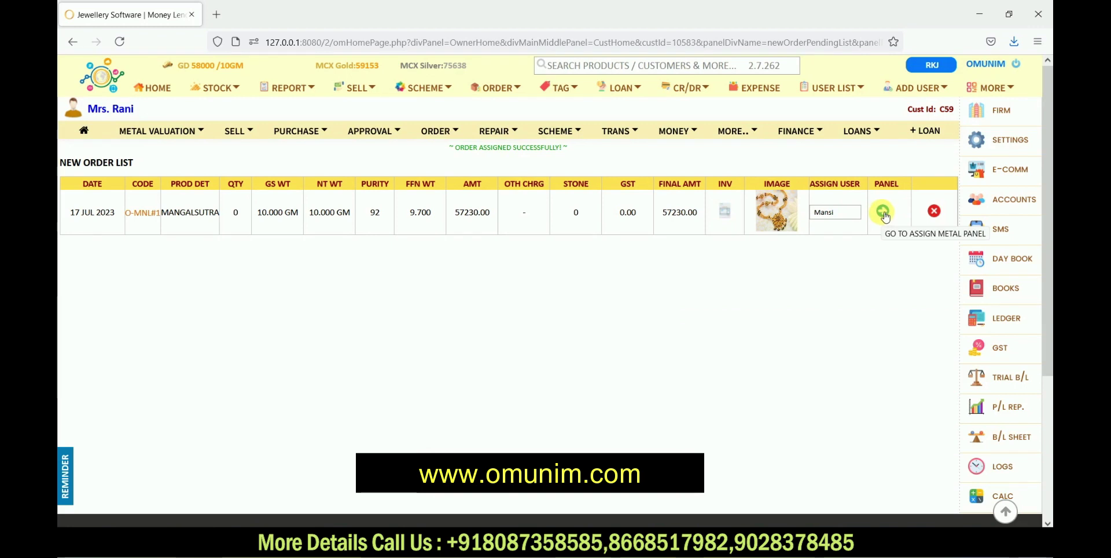
Step: Allocate 10 GM of raw gold at purity 100 to the assigned karigar and submit the payment with no rate cut
click(885, 213)
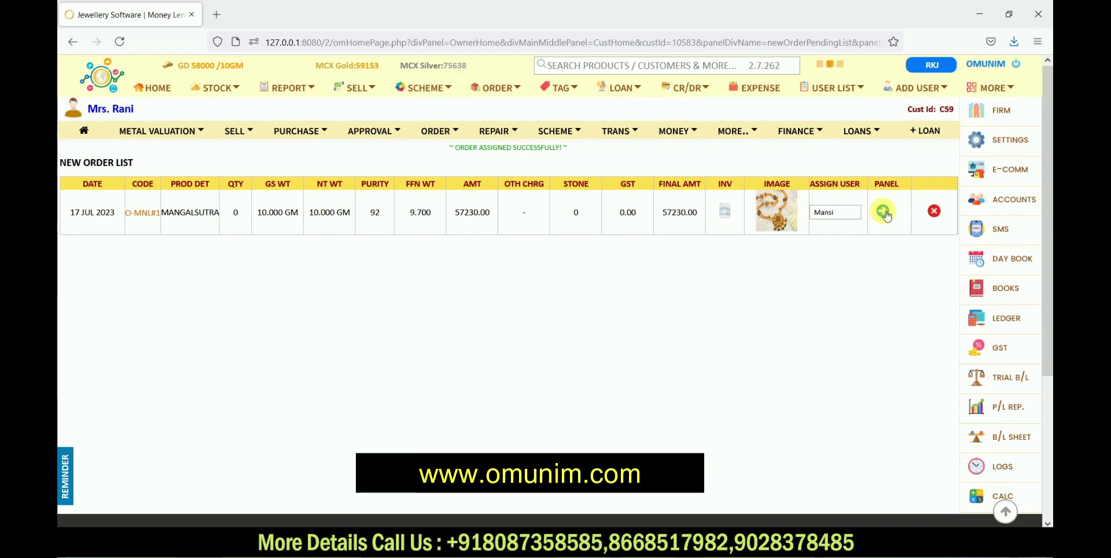
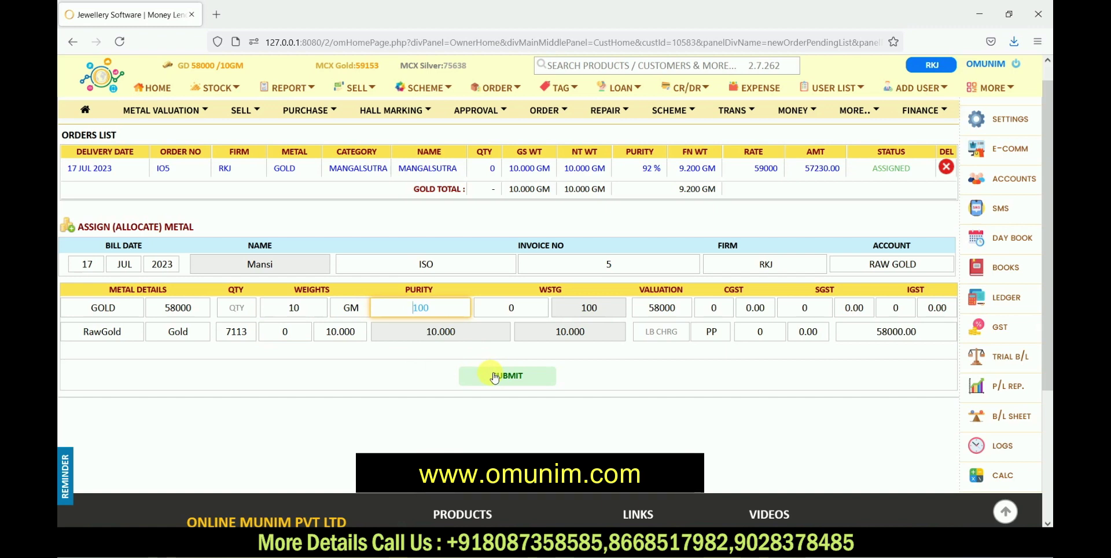
click(495, 377)
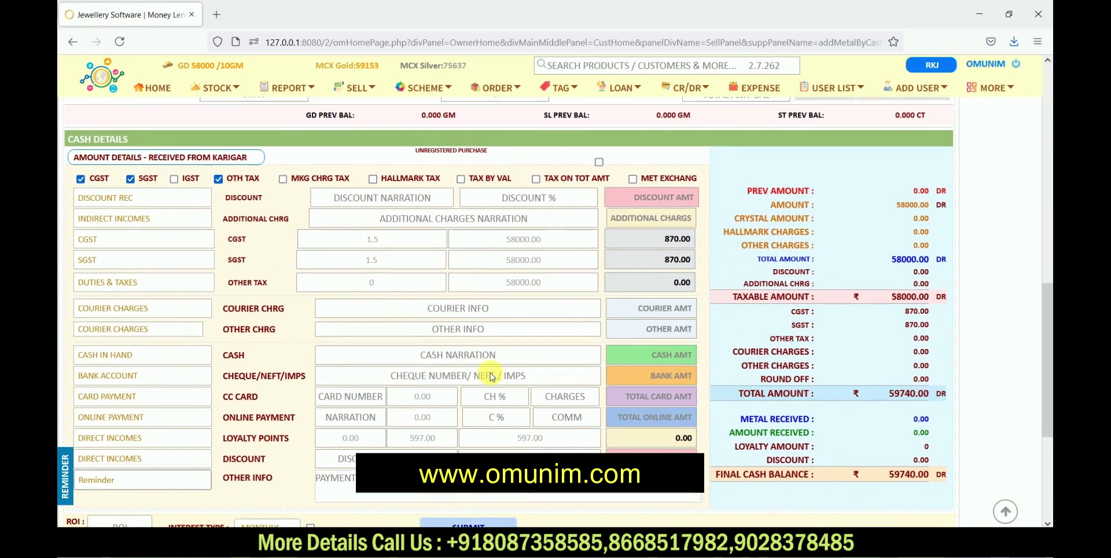
scroll(491, 376, up, 4)
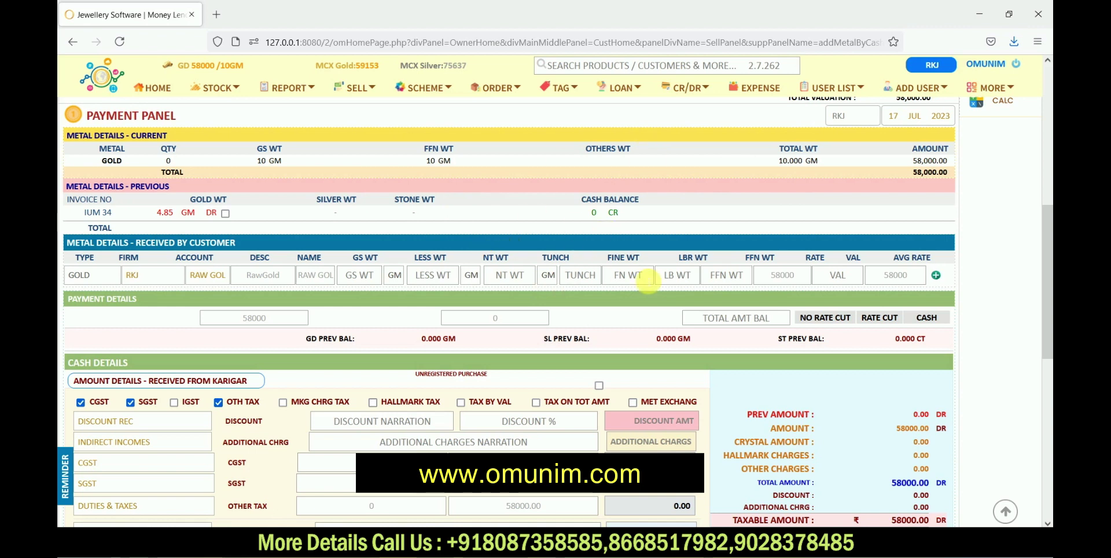
scroll(649, 279, down, 2)
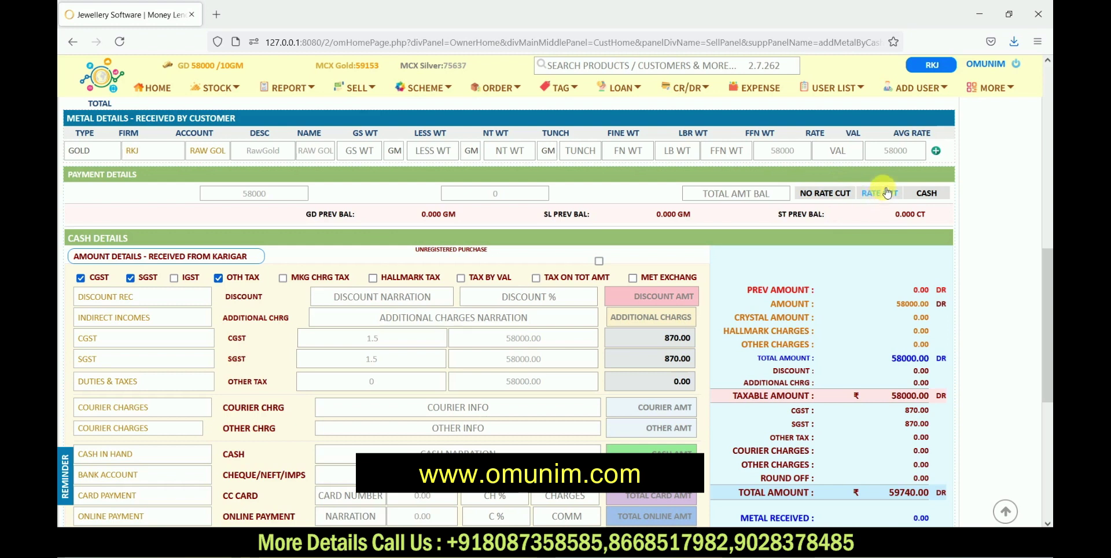
click(816, 195)
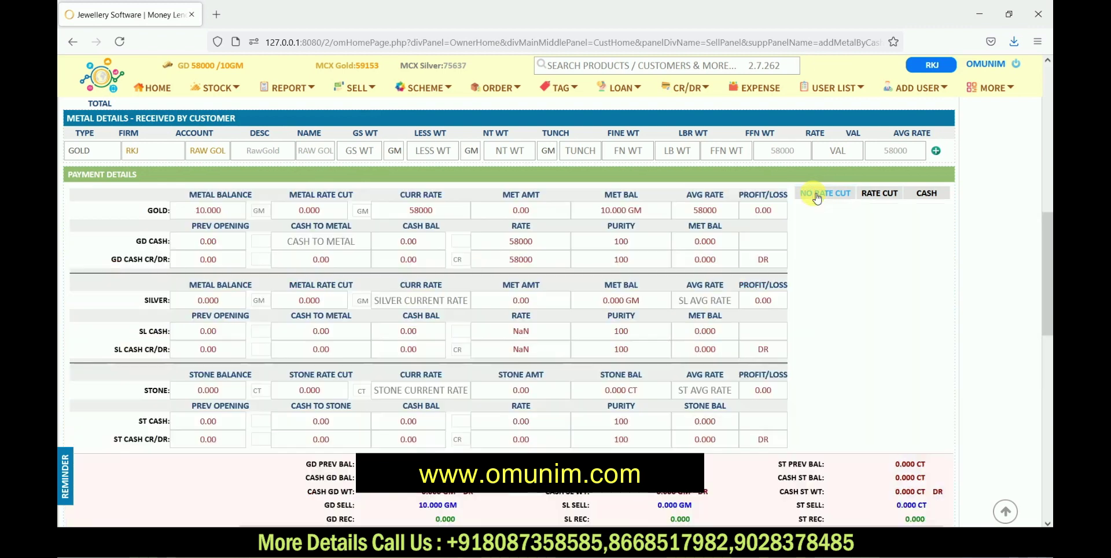
scroll(814, 196, down, 3)
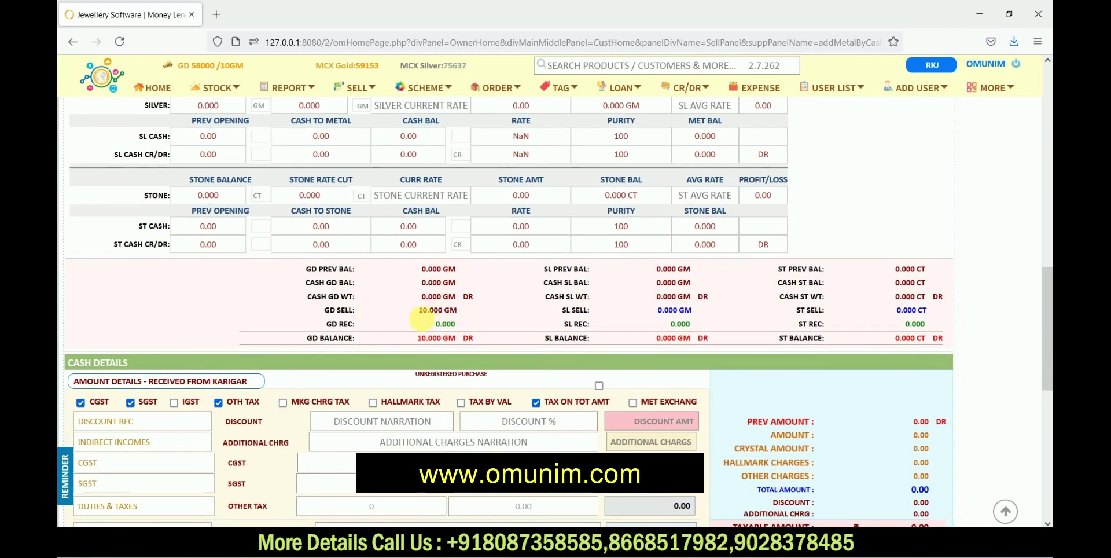
scroll(545, 344, down, 3)
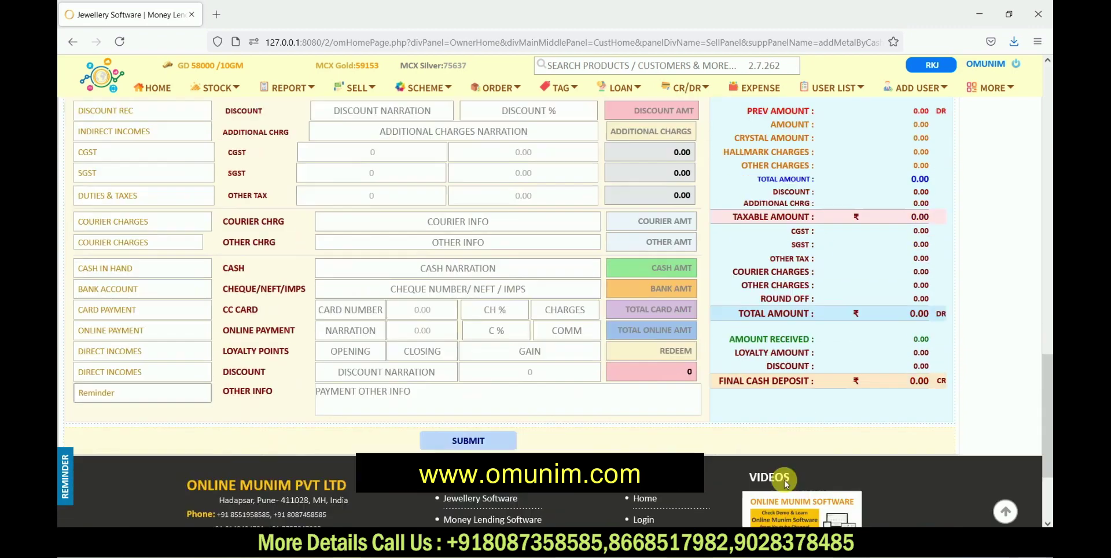
scroll(787, 472, down, 2)
click(513, 416)
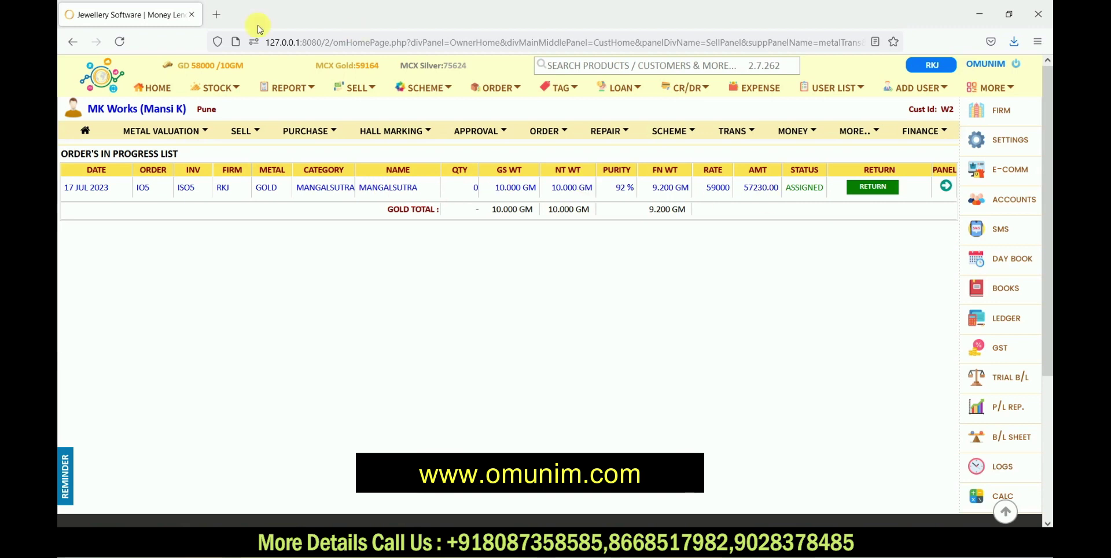
Step: Return the mangalsutra order from the karigar's in-progress list and load it into the return orders stock form
click(871, 188)
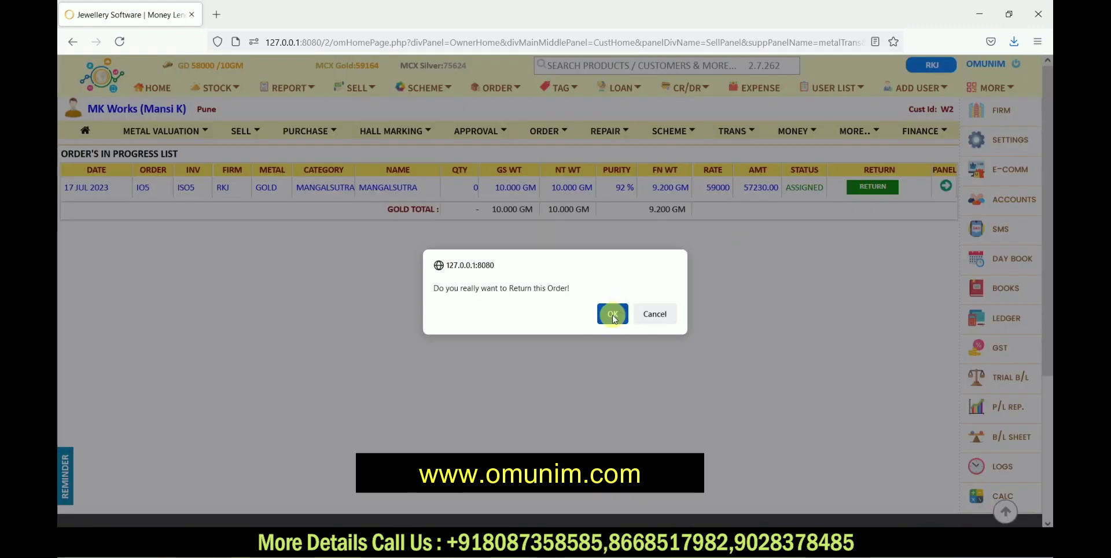
click(612, 315)
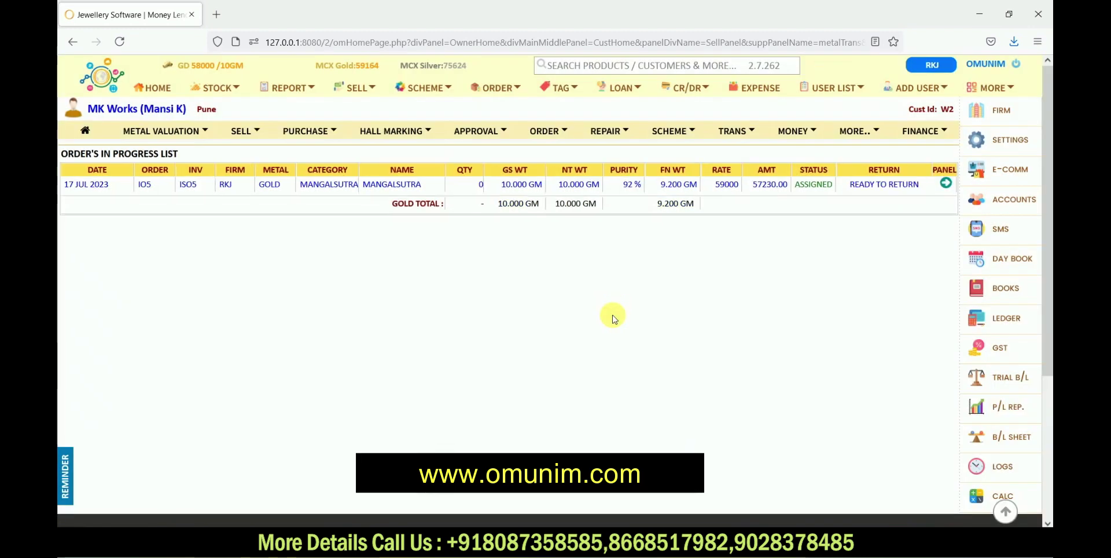
click(947, 184)
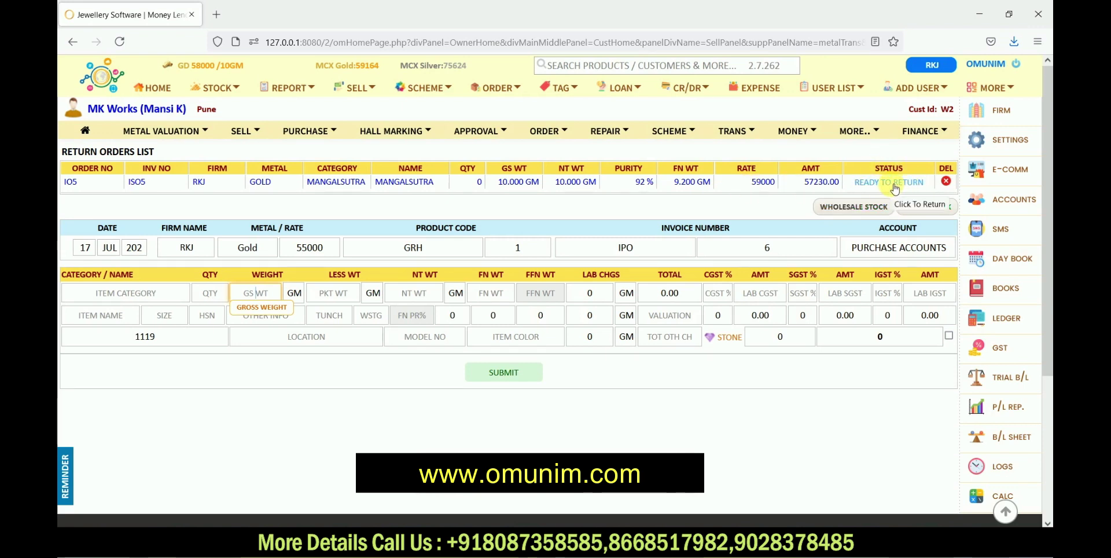
click(892, 181)
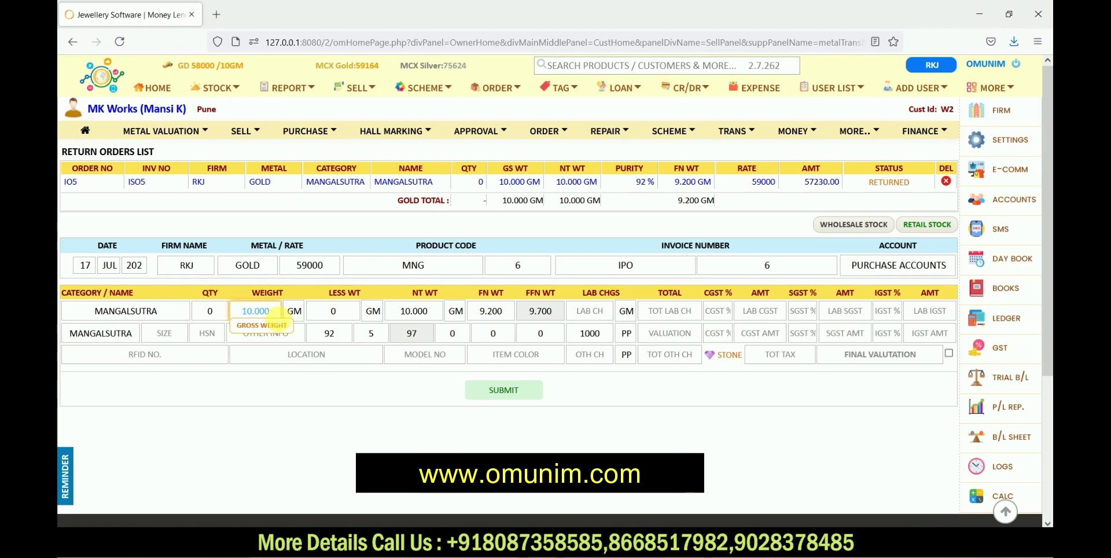
Step: Set the gross weight of the returned mangalsutra to 9.5 GM
key(BackSpace)
key(BackSpace)
key(BackSpace)
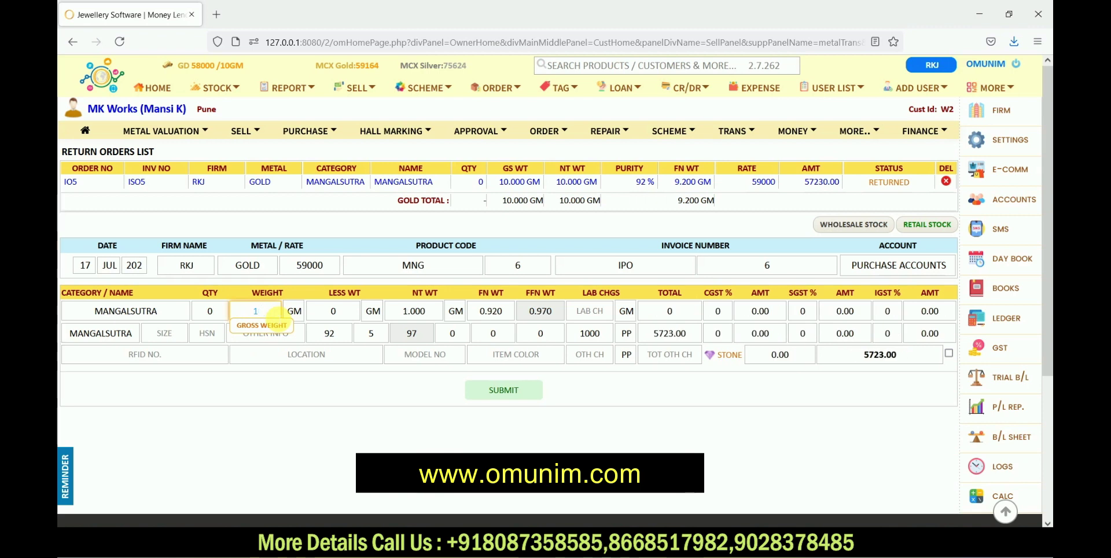
text(9.5)
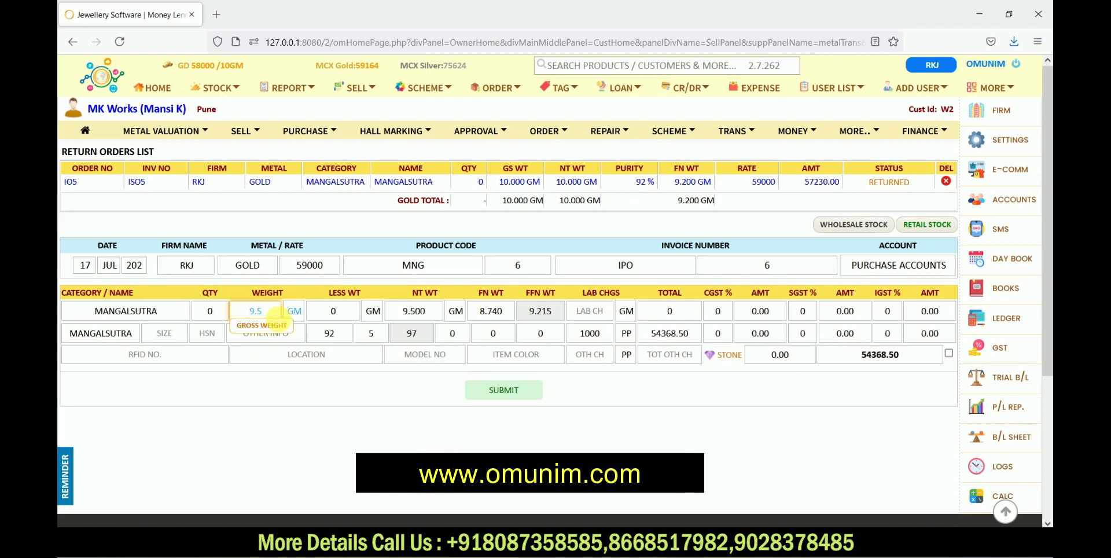
Step: Set the returned mangalsutra's labour charges to 100 per GM and submit it to the stock invoice
click(581, 316)
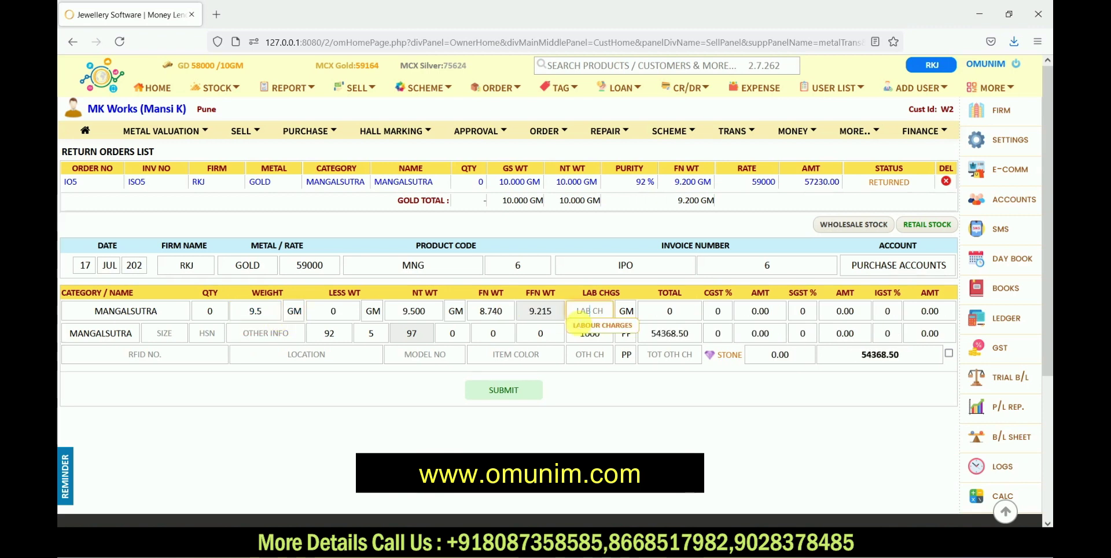
text(100)
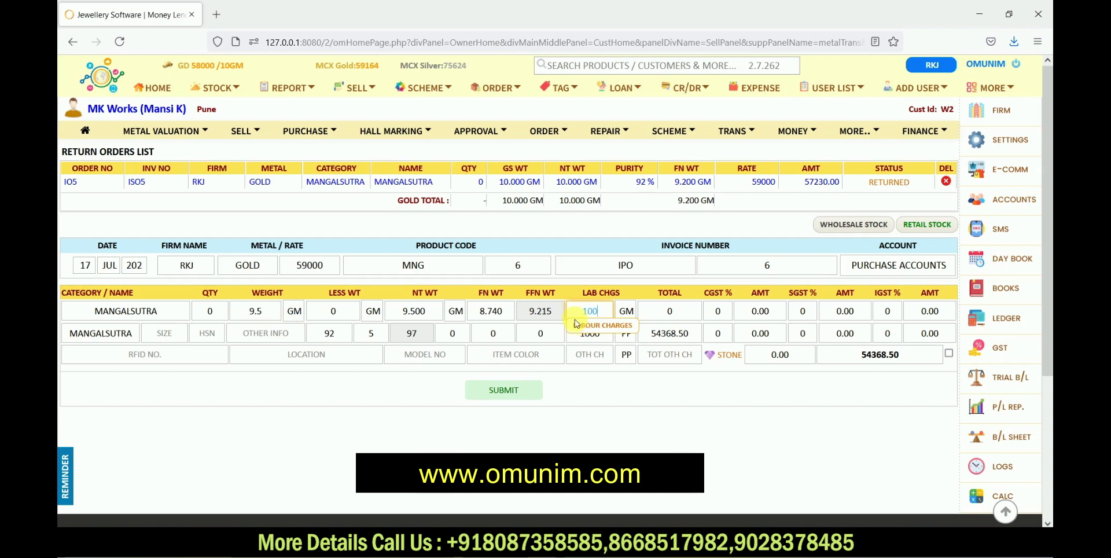
key(Tab)
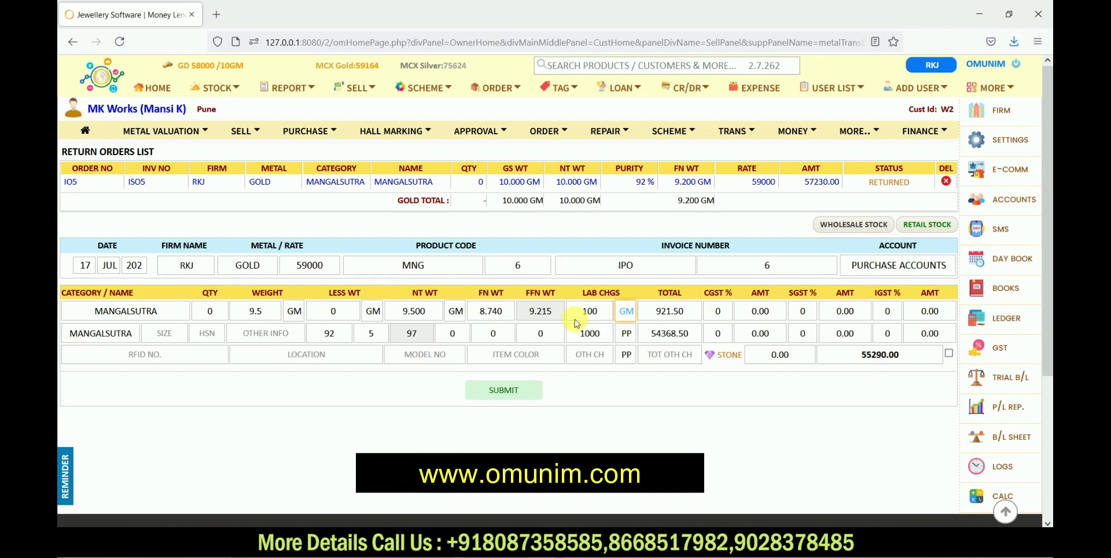
click(502, 392)
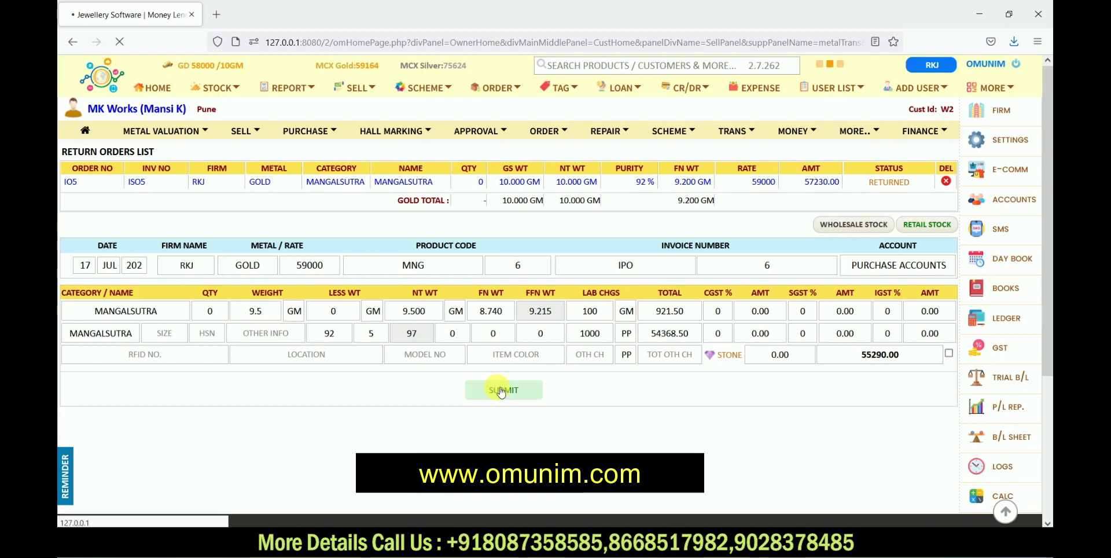
Step: Include the previous 10 GM gold balance of invoice IUM 48 in the payment and apply no rate cut
scroll(499, 392, down, 4)
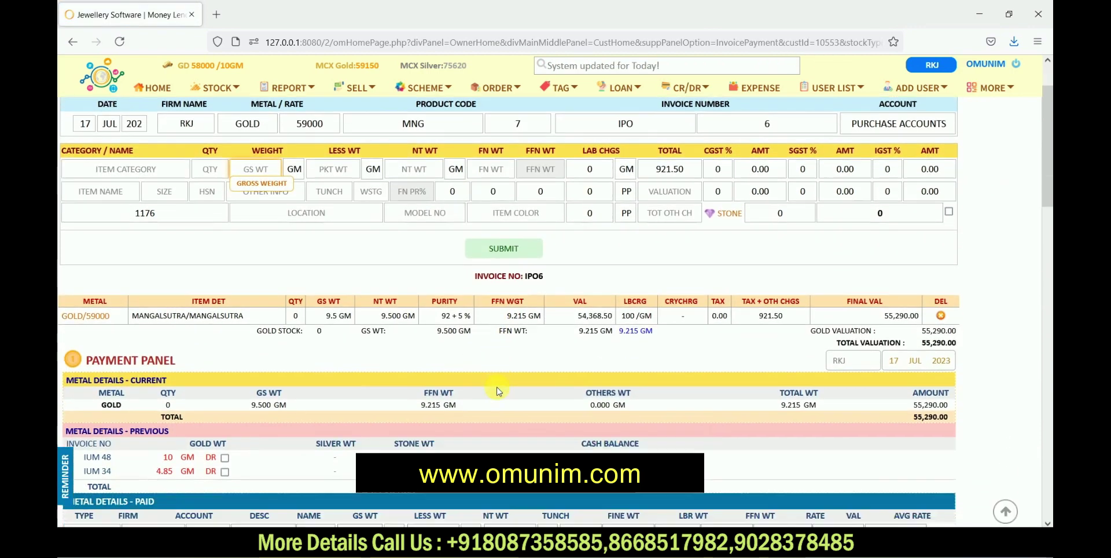
scroll(499, 391, down, 3)
scroll(499, 392, up, 2)
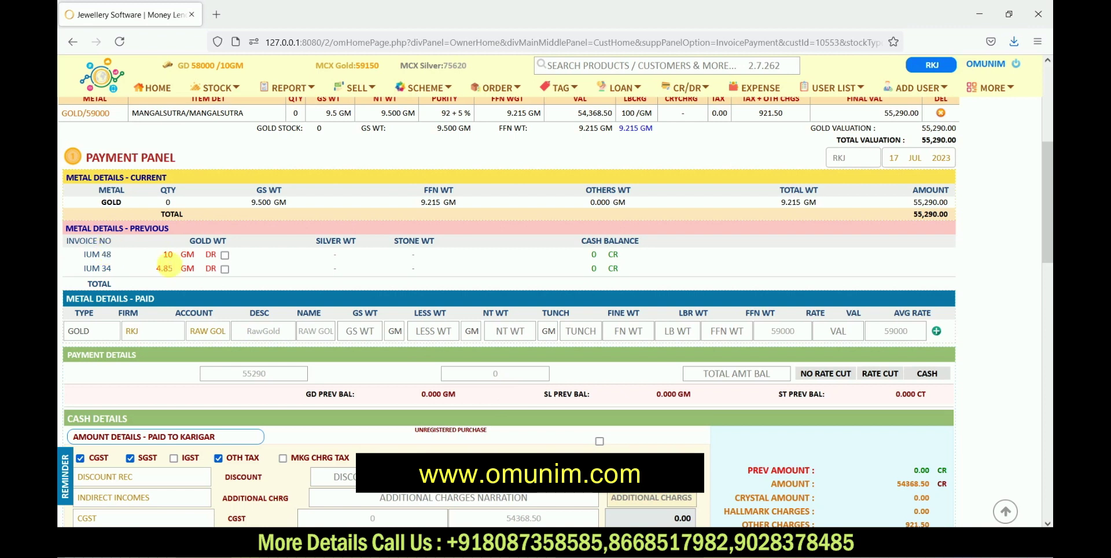
drag(162, 268, 212, 257)
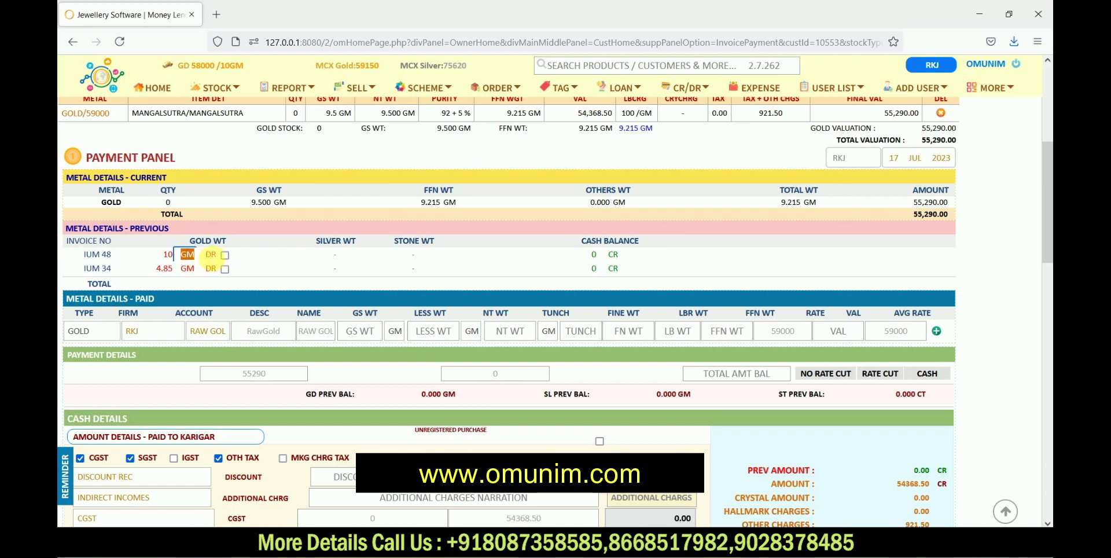
click(210, 255)
click(224, 255)
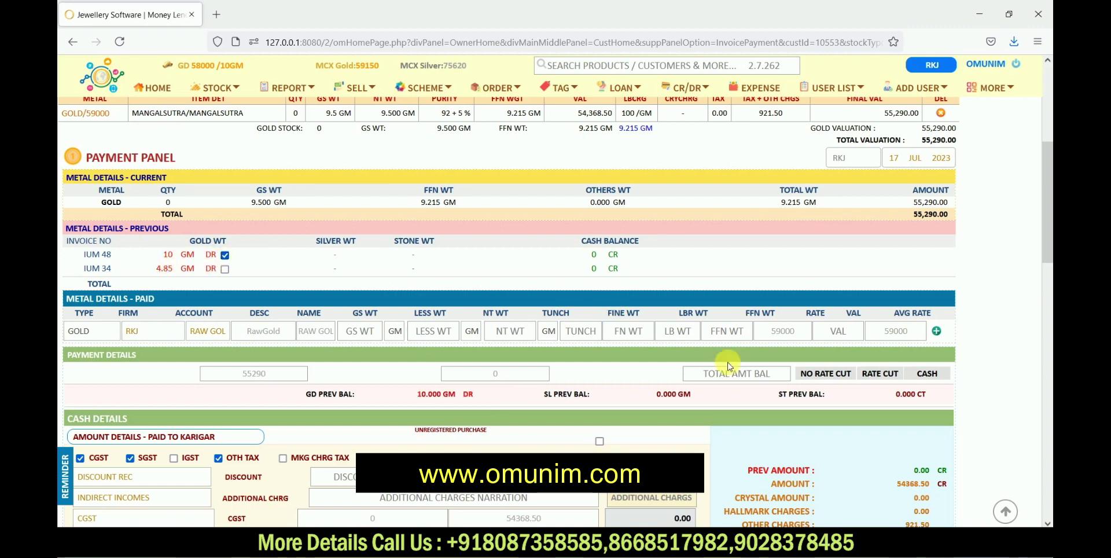
click(826, 374)
Step: Examine the payment details for the karigar's previous gold balance, gold purchase and final gold balance
scroll(831, 377, down, 2)
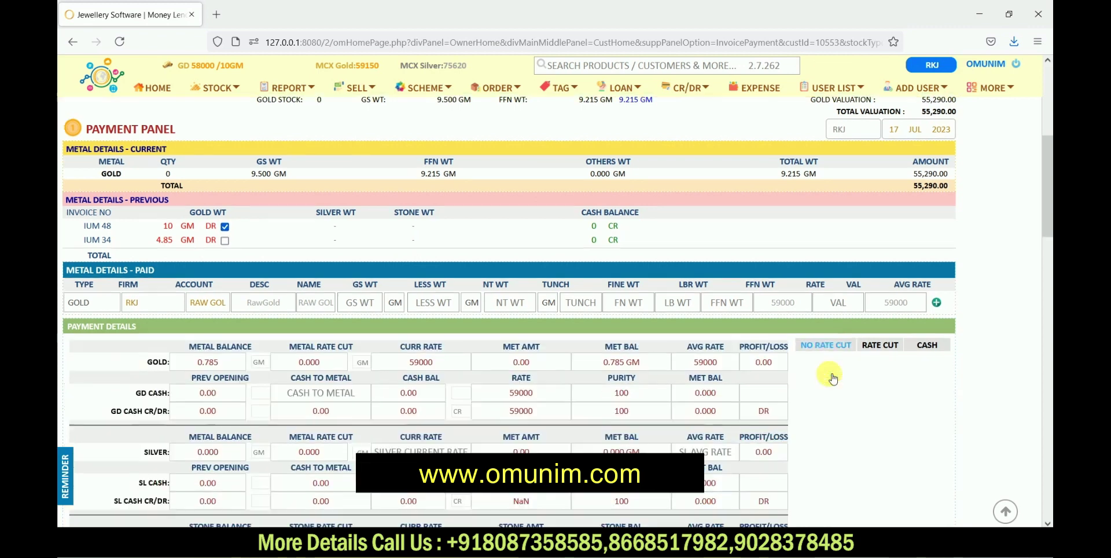
scroll(832, 376, down, 5)
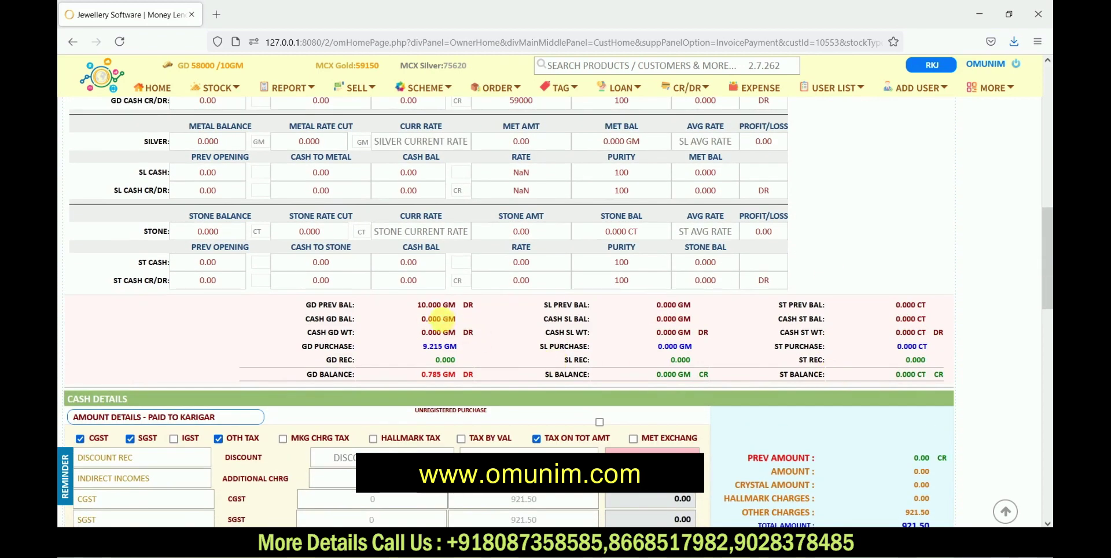
click(435, 305)
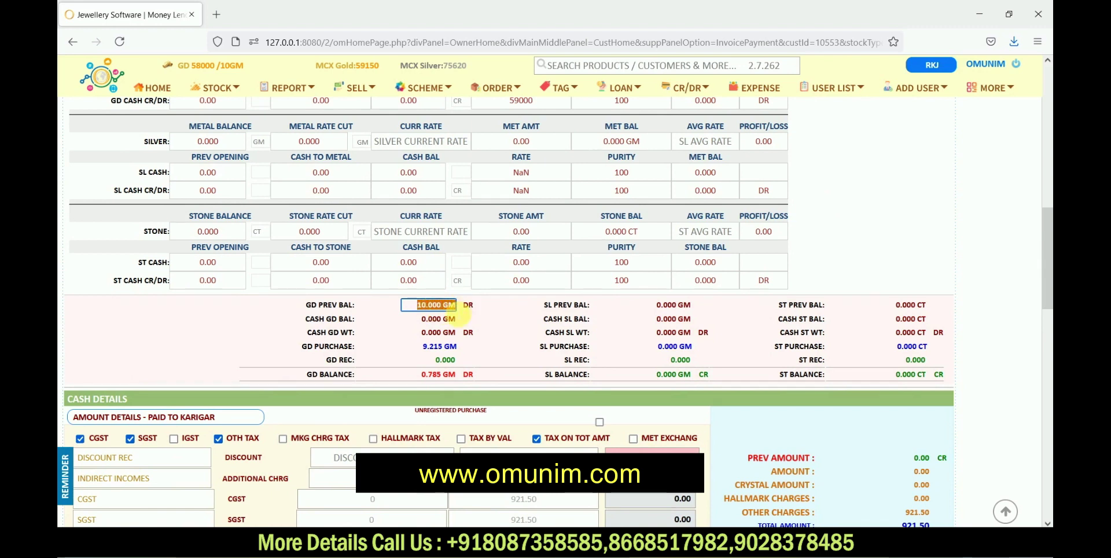
click(422, 347)
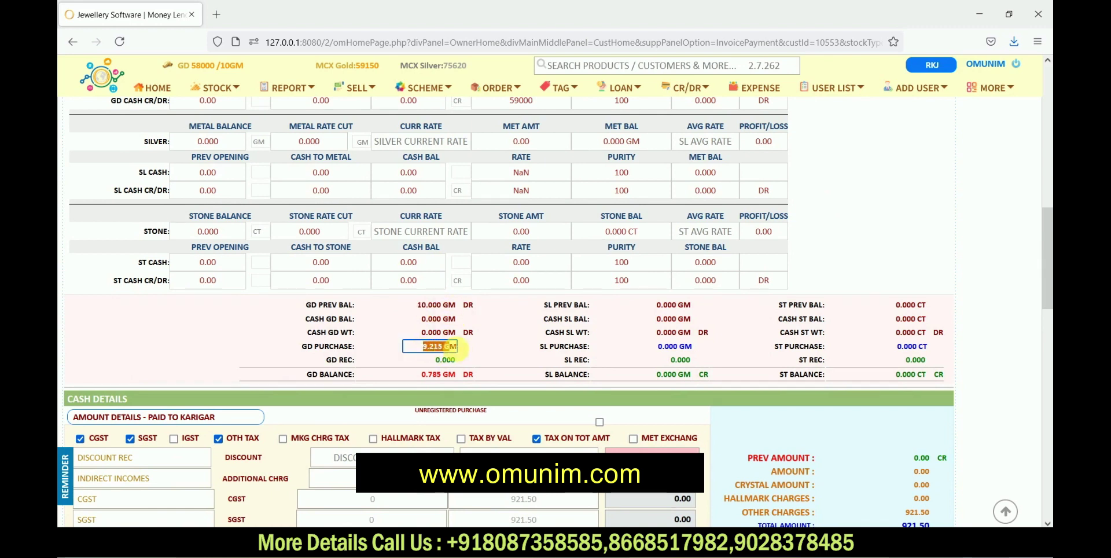
drag(457, 346, 405, 346)
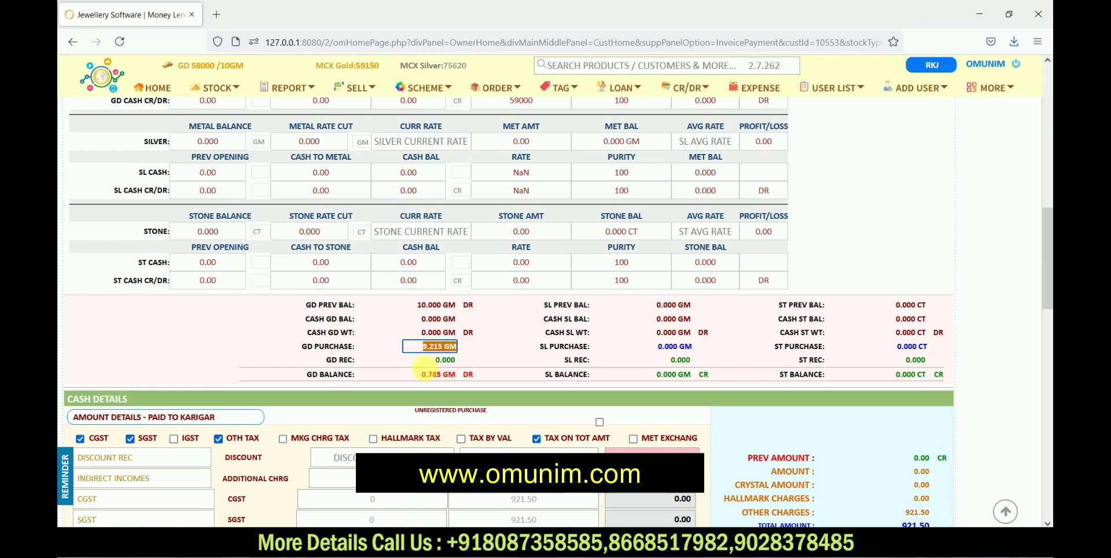
click(426, 375)
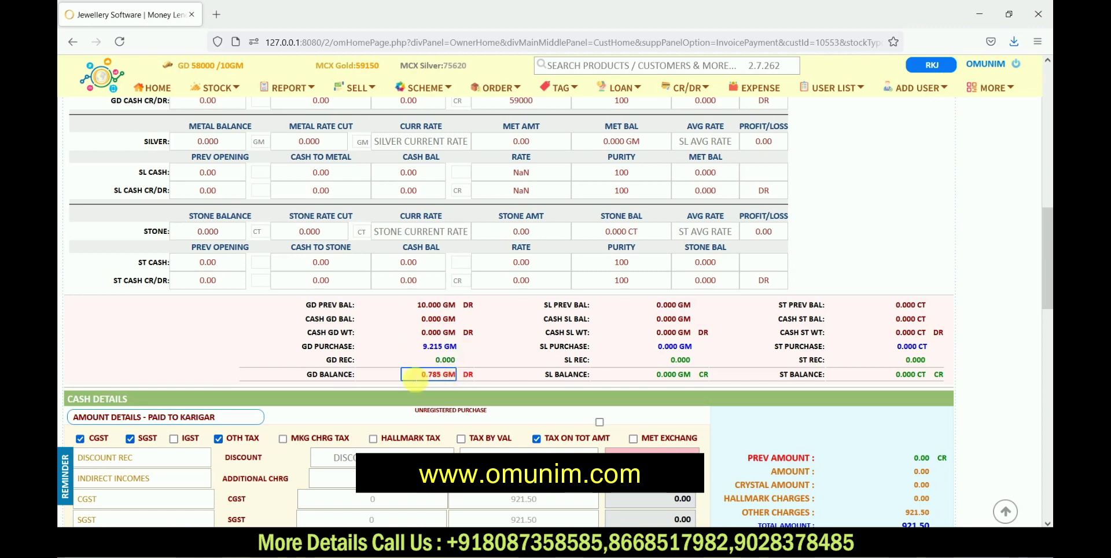
drag(423, 374, 458, 375)
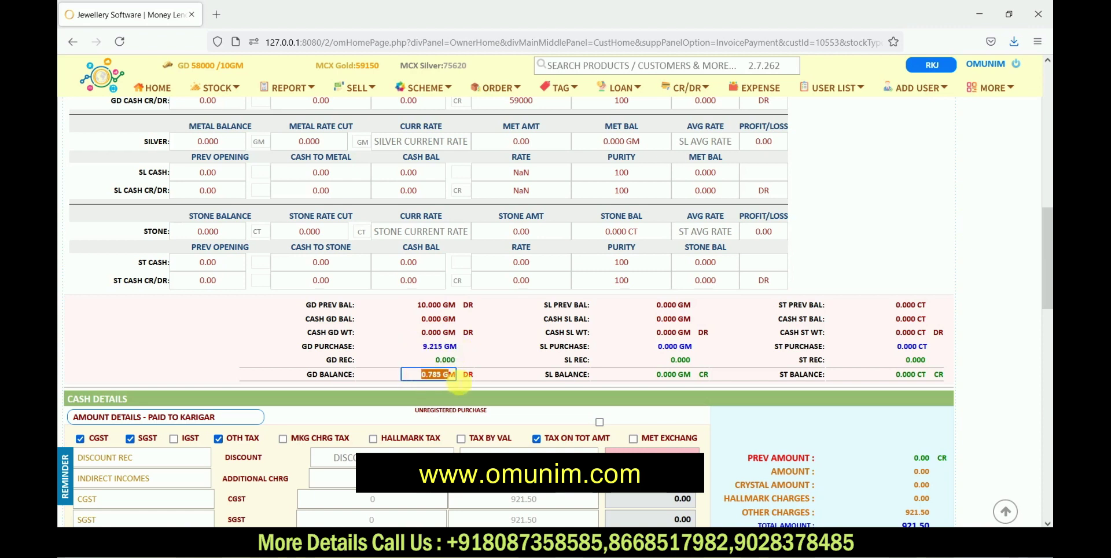
click(463, 384)
Step: Enter a cash payment of 922 to the karigar and submit the payment
scroll(462, 384, down, 5)
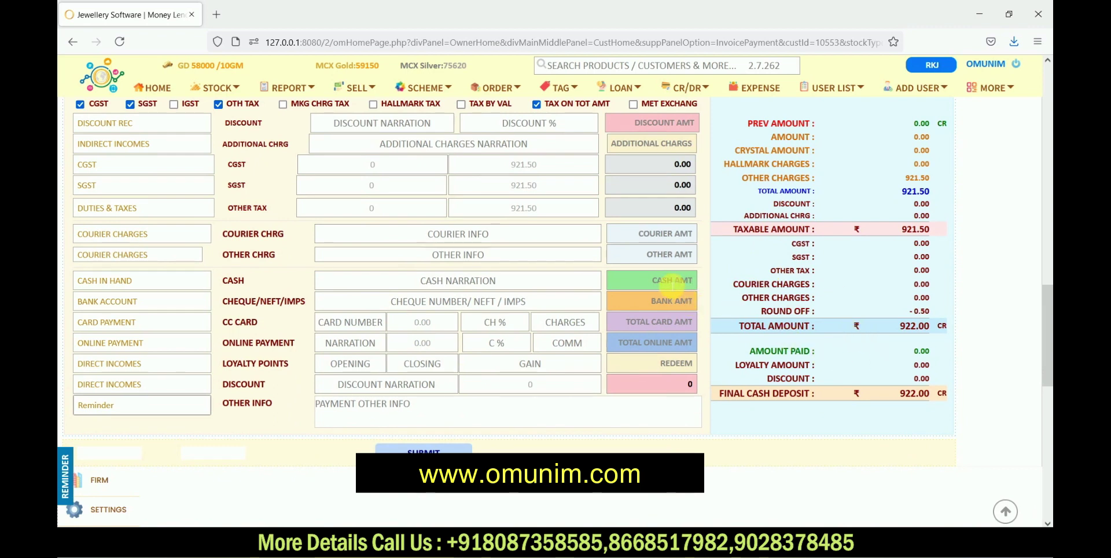
text(922)
key(Tab)
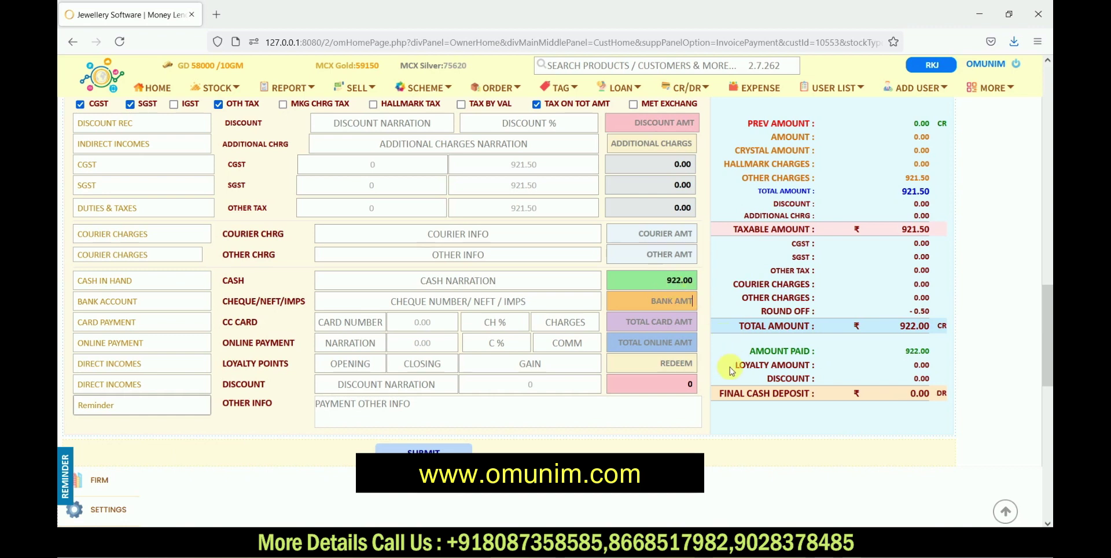
scroll(731, 367, down, 3)
click(448, 368)
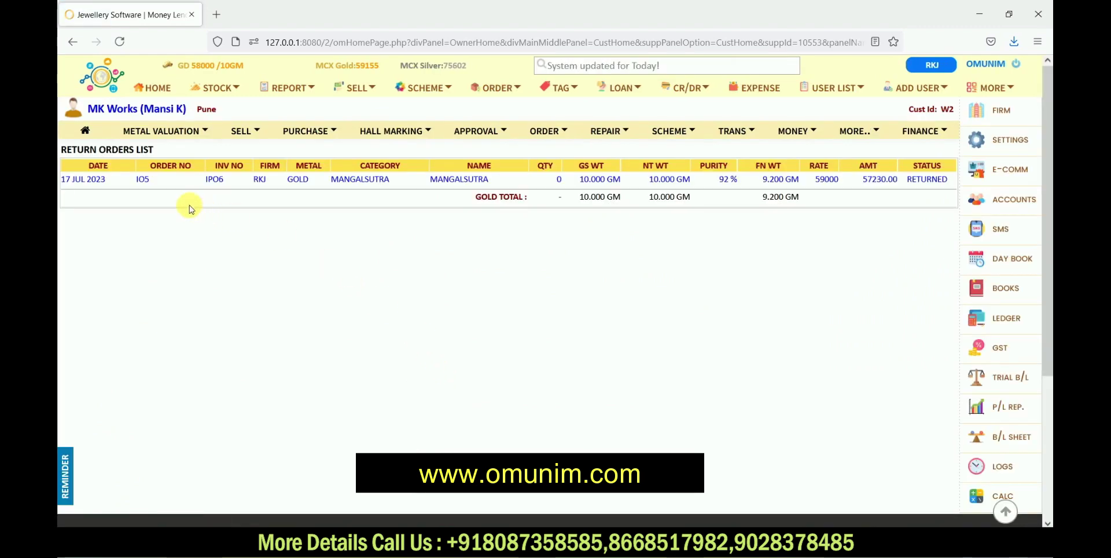
Step: Review the returned order's entry, and view the new, pending, ready and delivered order lists
drag(174, 179, 837, 207)
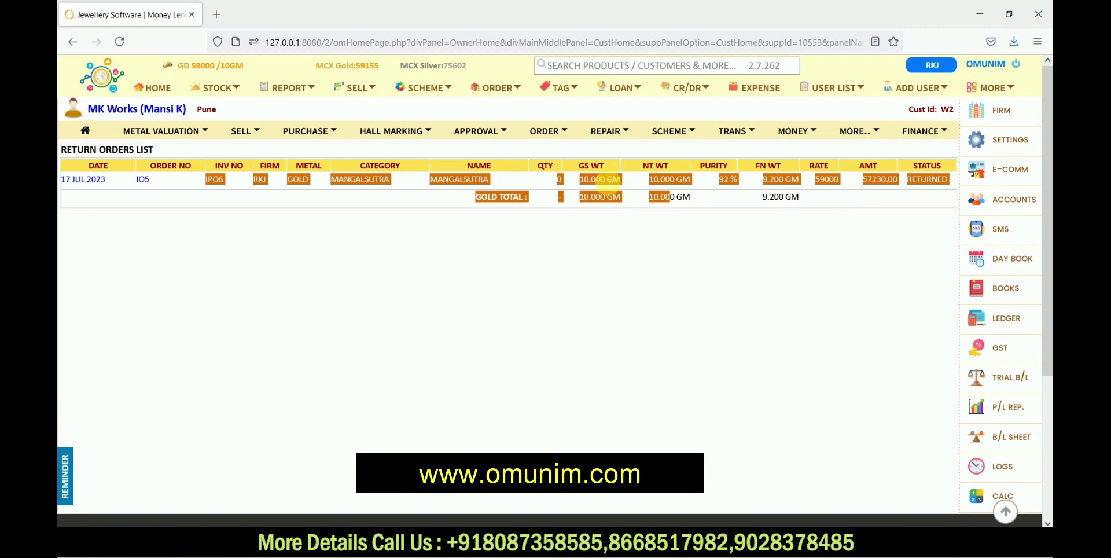
click(683, 116)
click(499, 88)
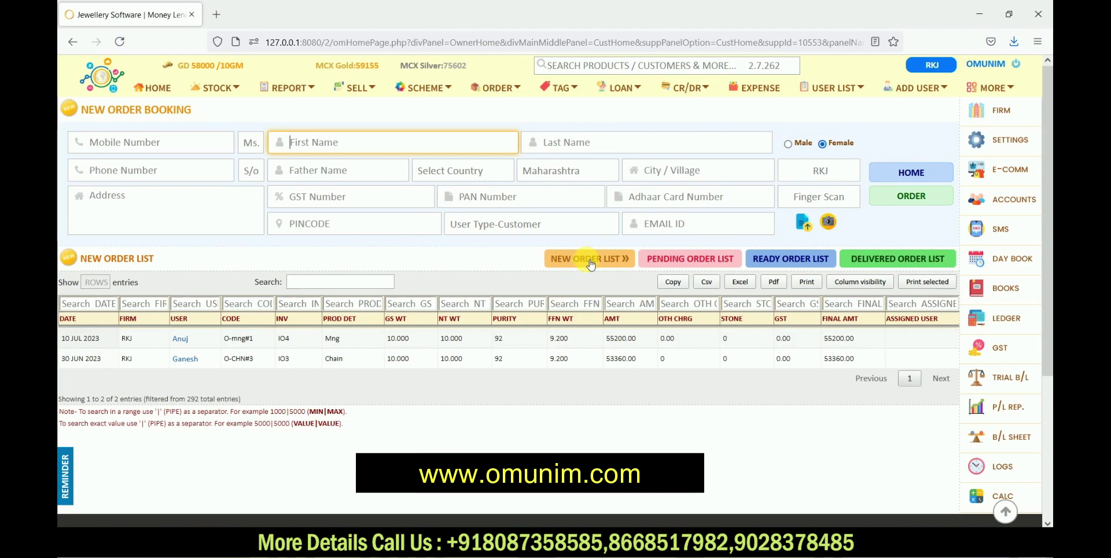
click(591, 264)
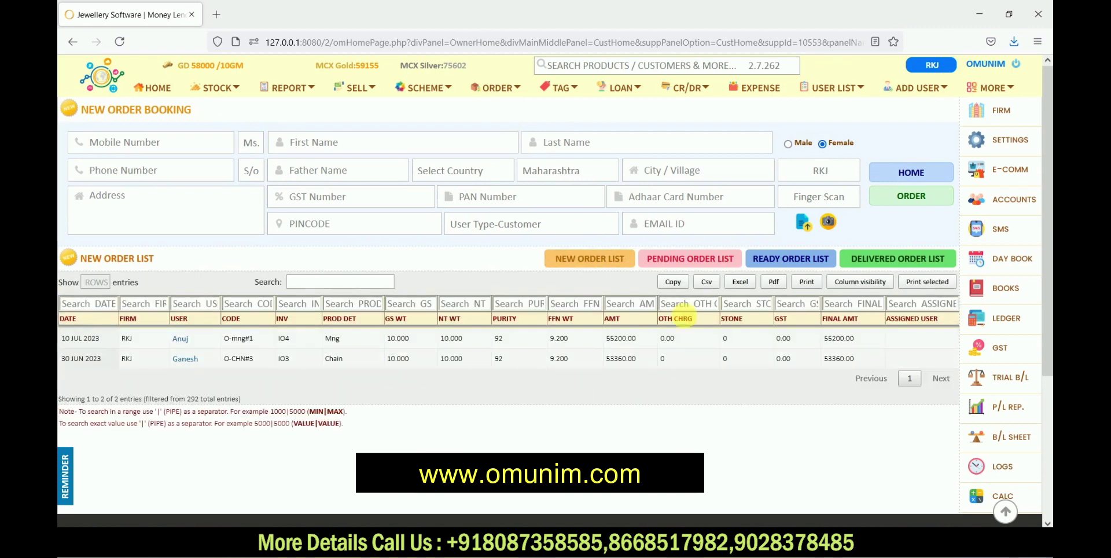
click(687, 261)
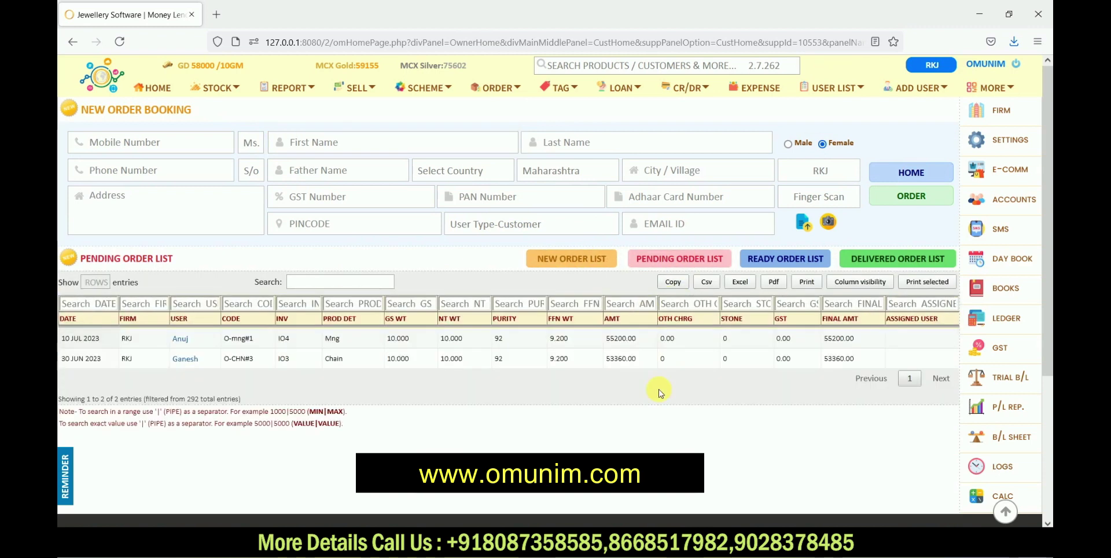
click(775, 259)
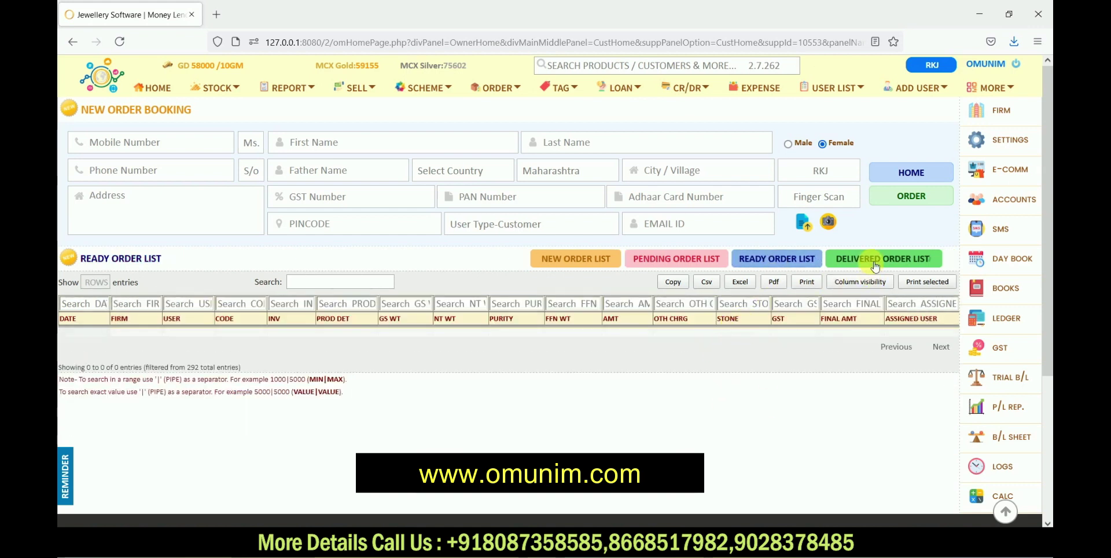
click(854, 259)
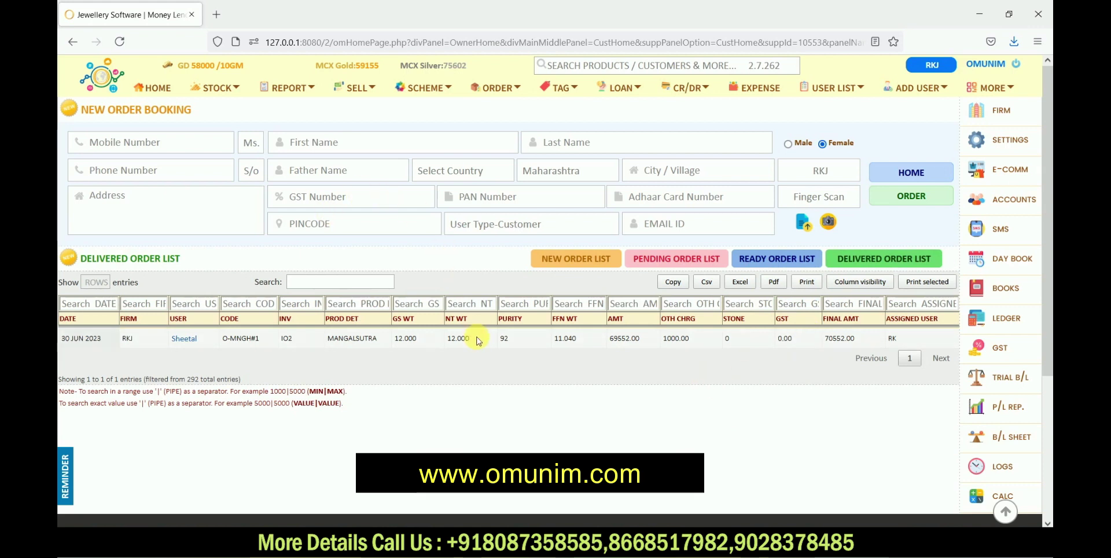
Step: Open the available gold stock list by category and go to its second page to find the mangalsutra stock
click(290, 88)
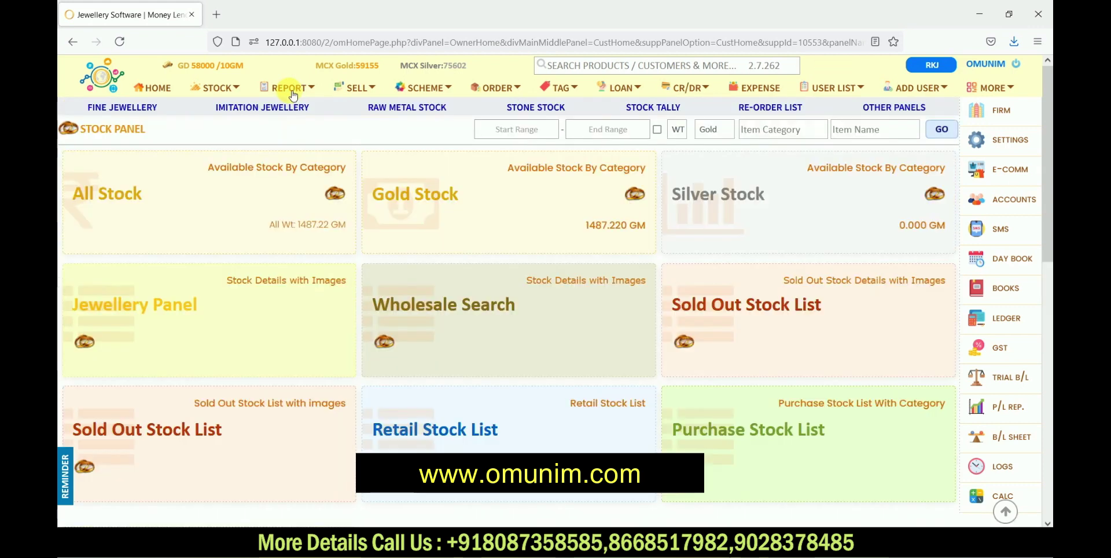
click(457, 199)
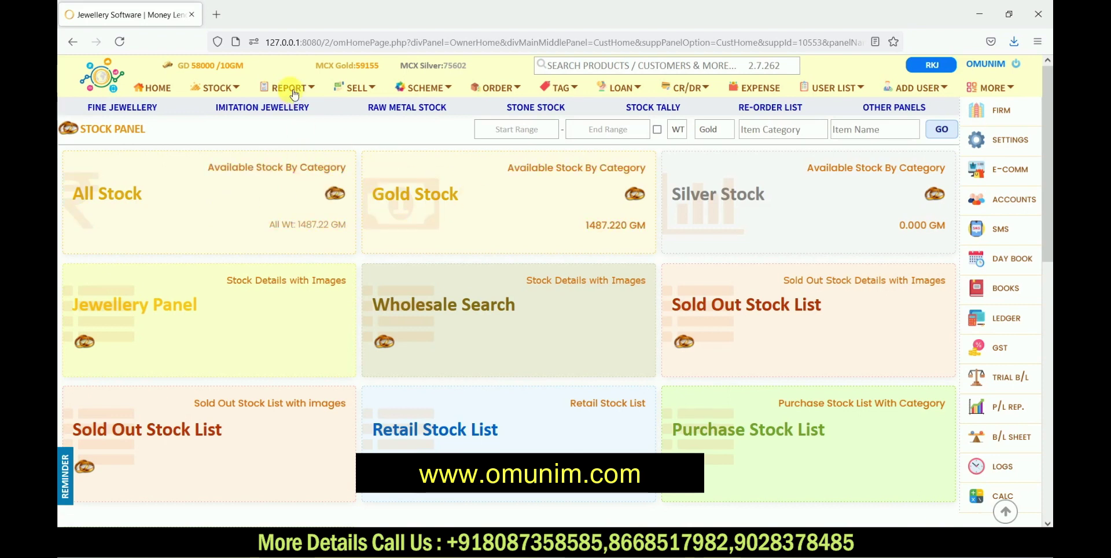
click(269, 216)
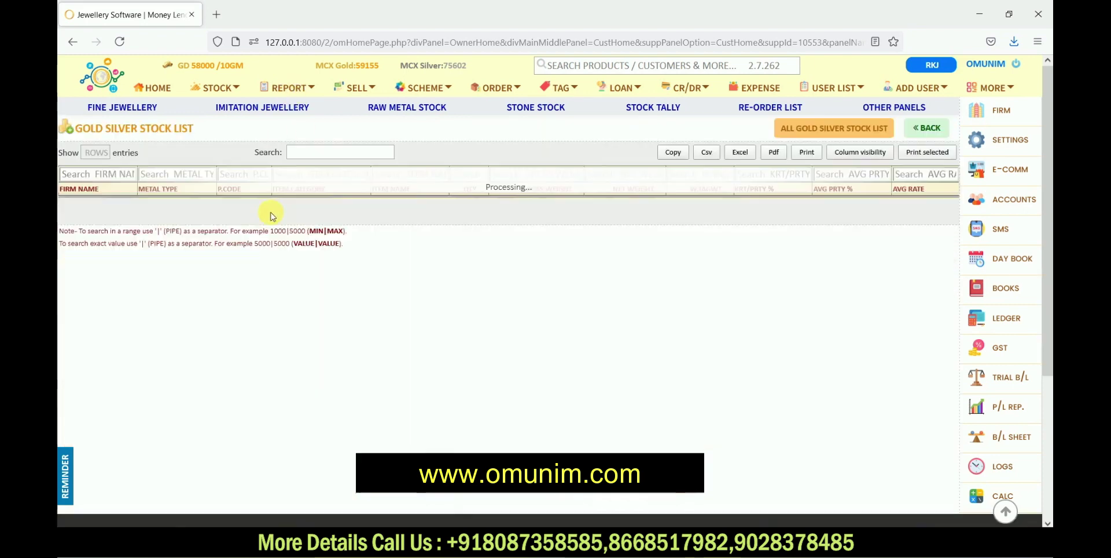
scroll(315, 334, down, 2)
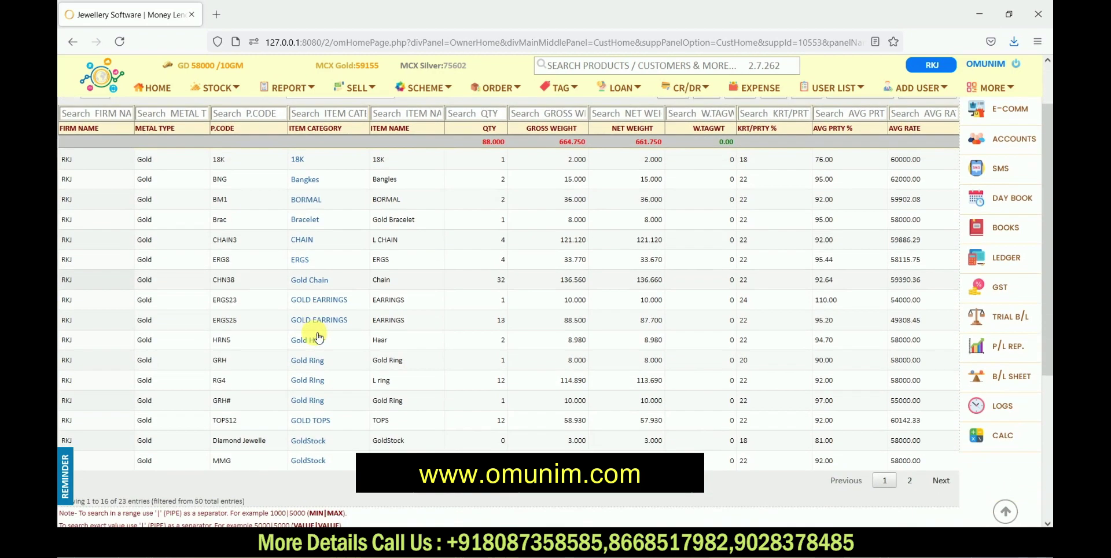
scroll(453, 392, down, 1)
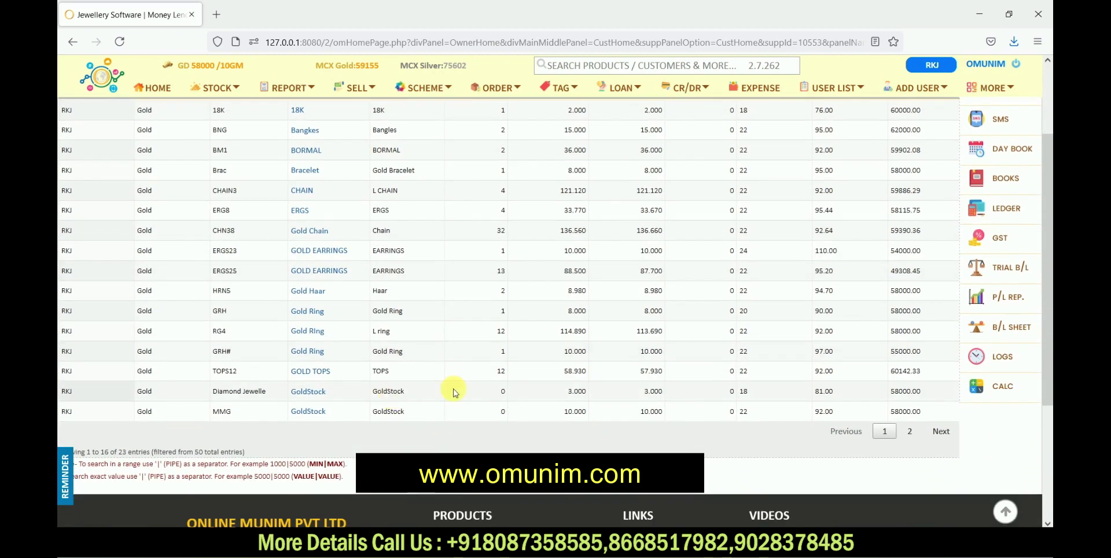
click(908, 431)
scroll(588, 381, up, 2)
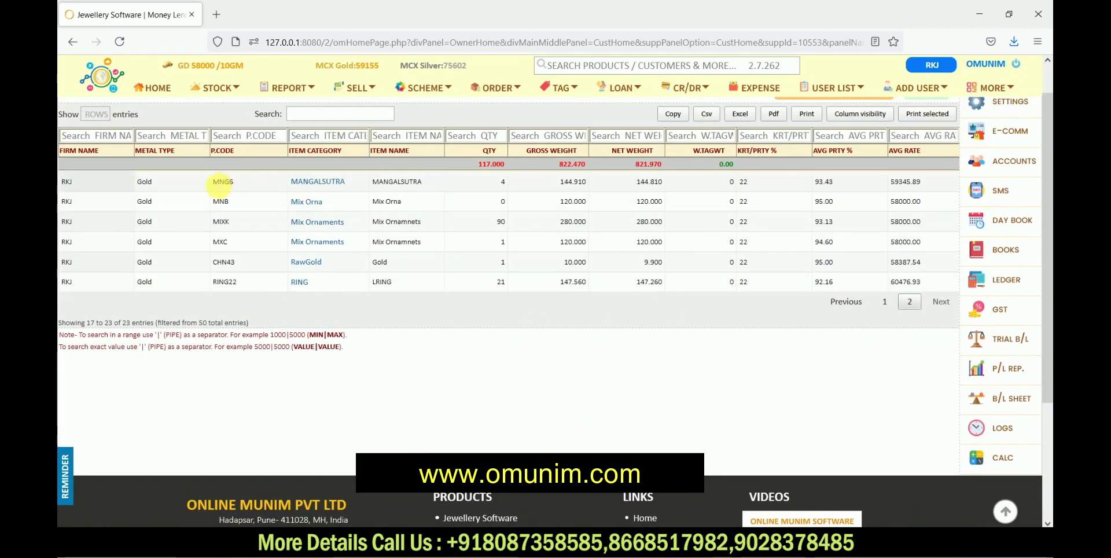
Step: Open the MANGALSUTRA category down to its individual retail products and examine the row of product MNG 6
click(317, 182)
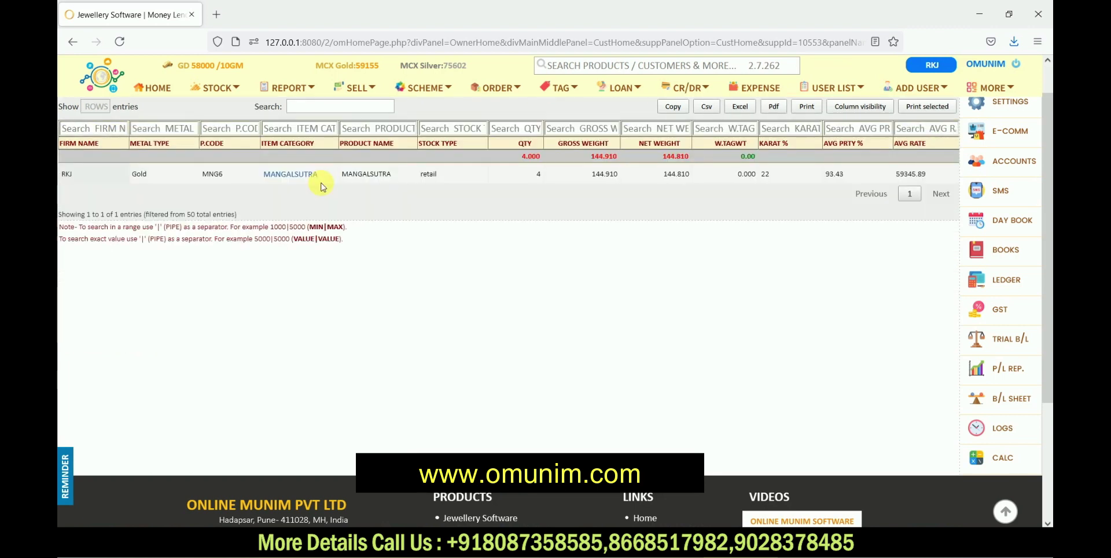
click(303, 178)
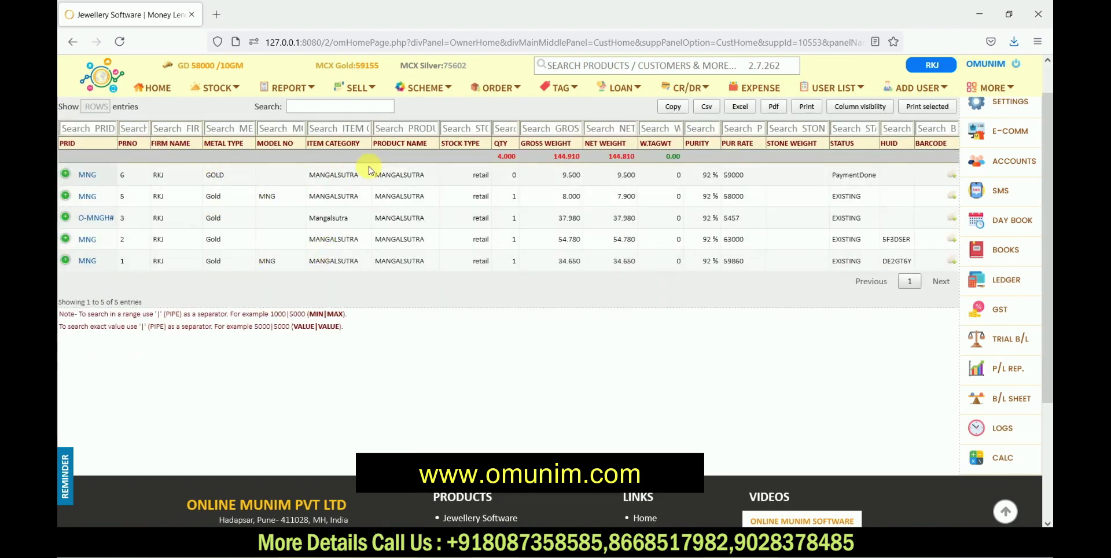
drag(364, 172, 917, 181)
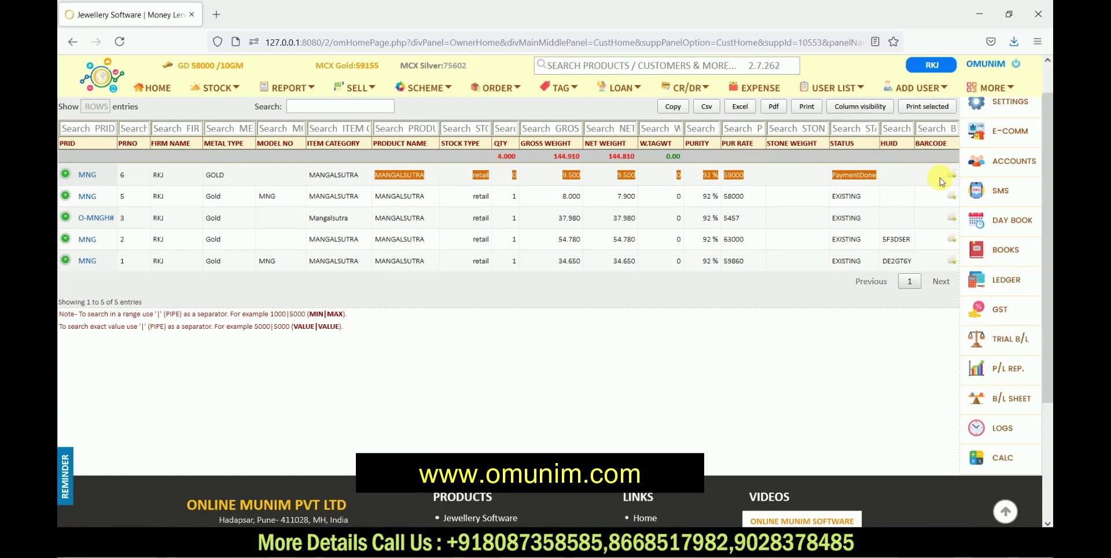
click(612, 264)
scroll(585, 238, up, 1)
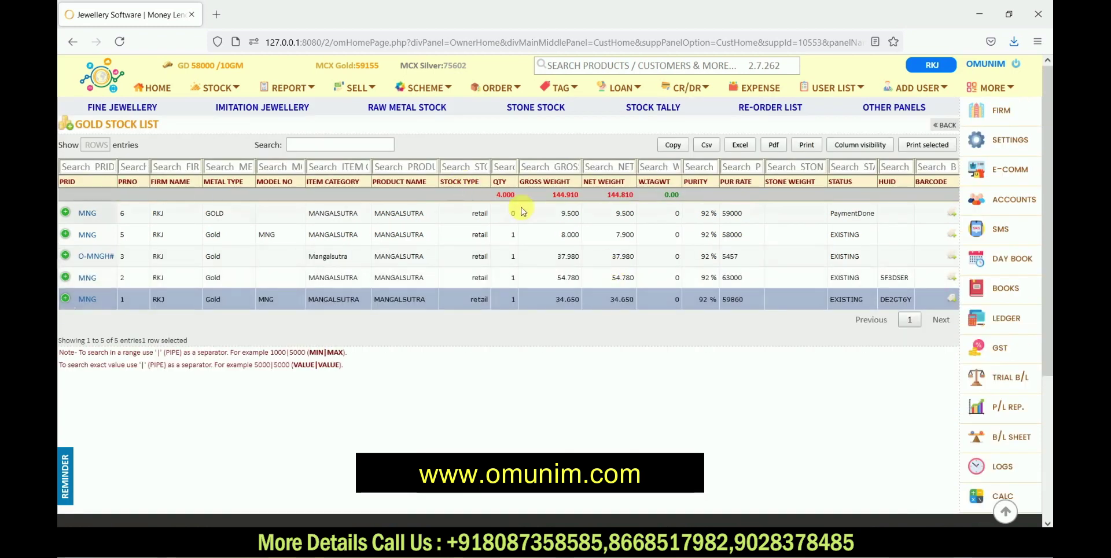
Step: Open the bar-code print panel to view the tail label of product MNG6
click(579, 91)
click(577, 114)
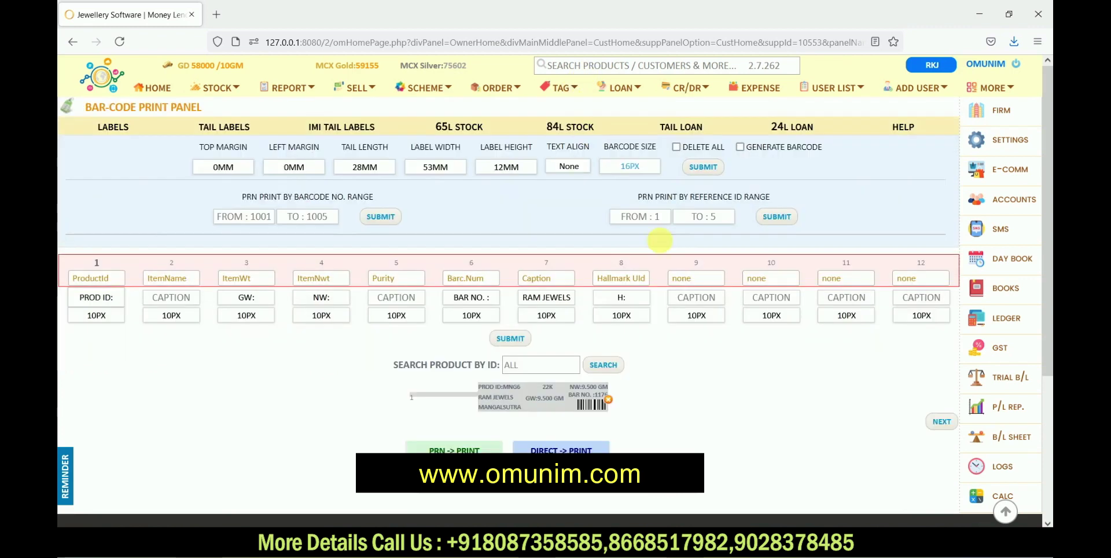
Step: Examine the printed fields and barcode on the tail label preview of product MNG6
scroll(676, 296, down, 3)
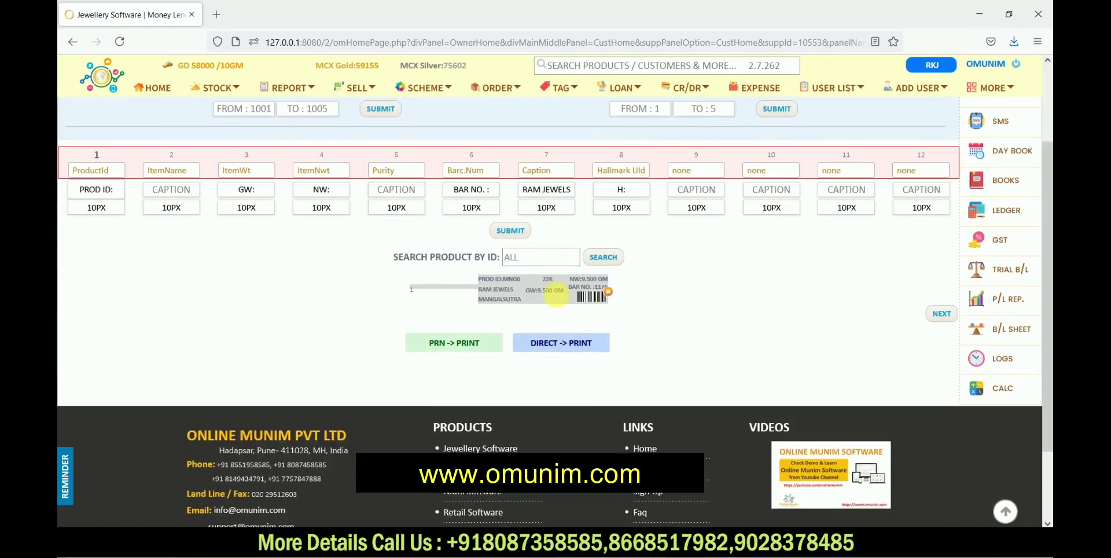
scroll(555, 290, up, 3)
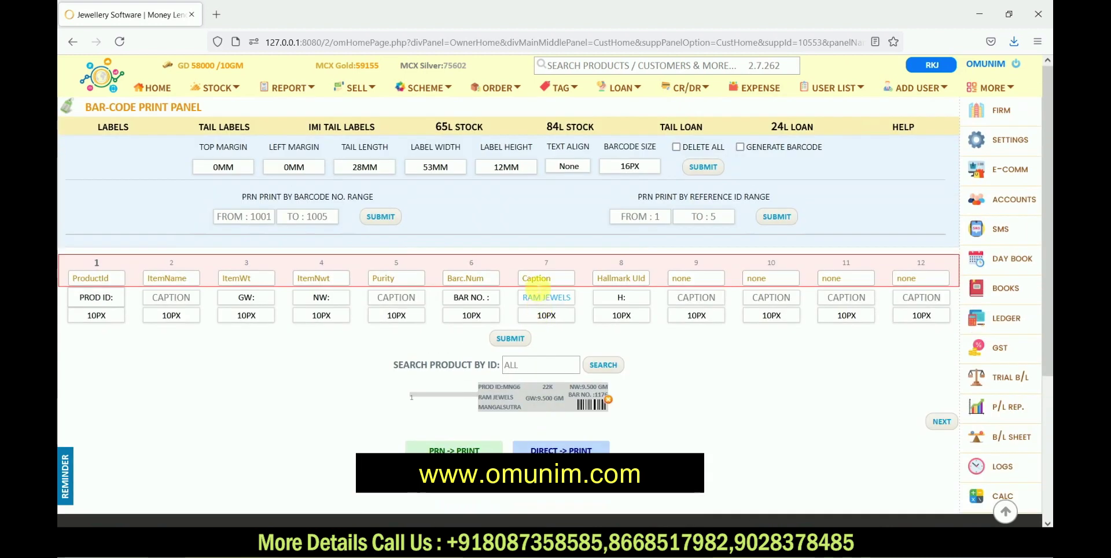
Step: Open the mangalsutra customer's ready orders list from the customer list and make a bill for product MNG6
click(504, 89)
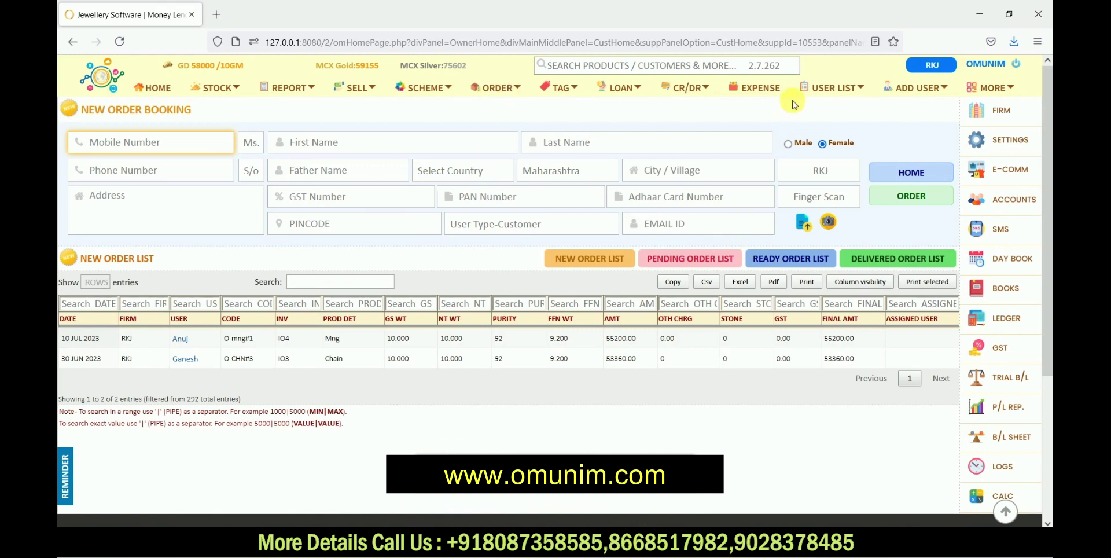
click(829, 94)
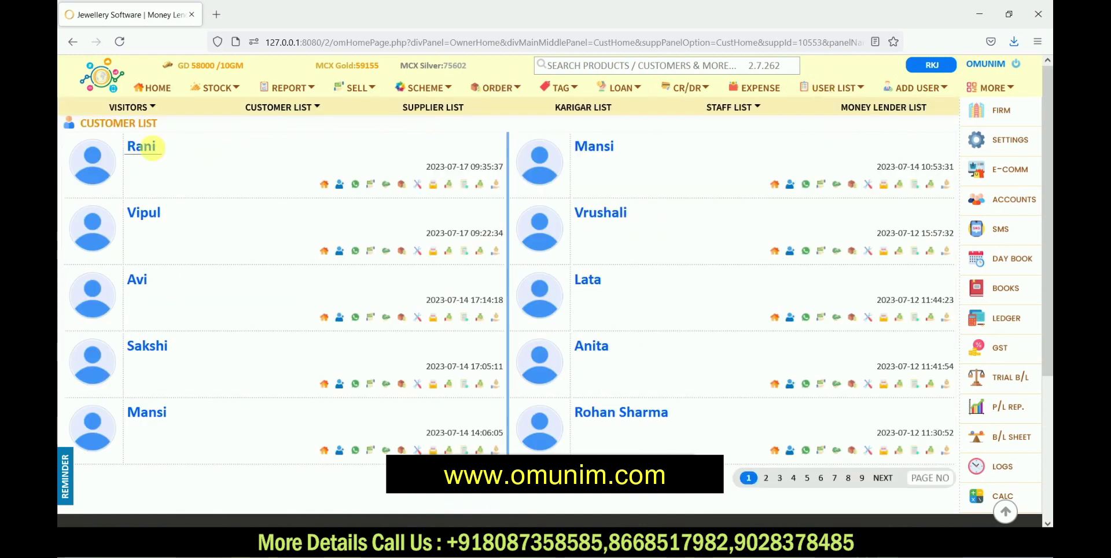
click(141, 147)
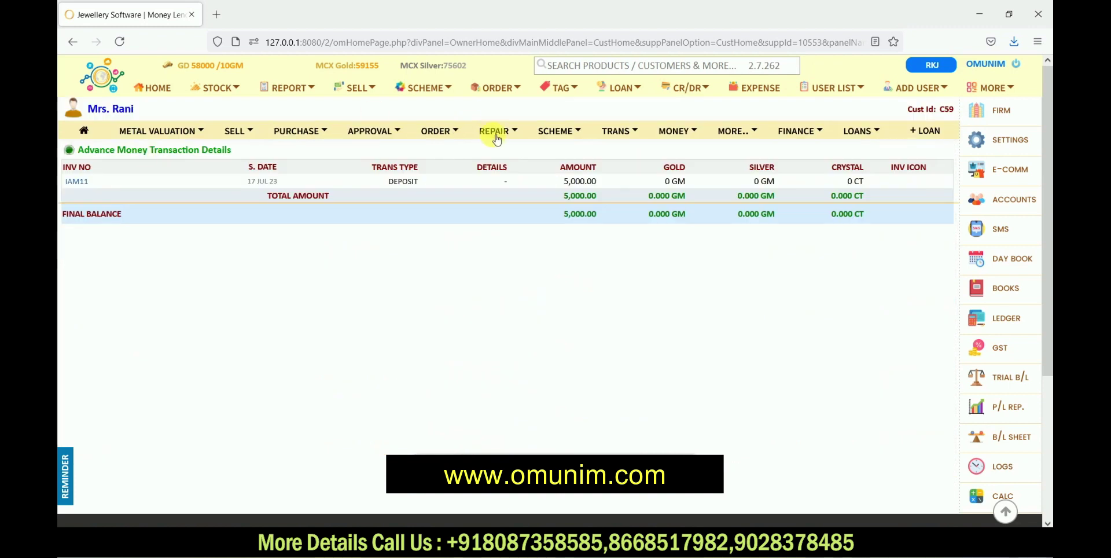
click(457, 133)
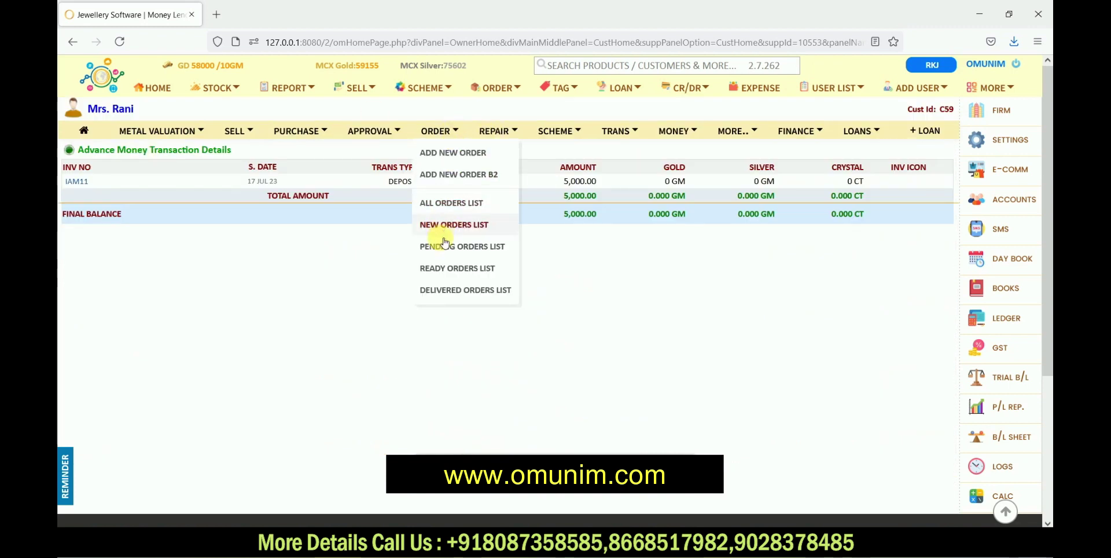
click(443, 266)
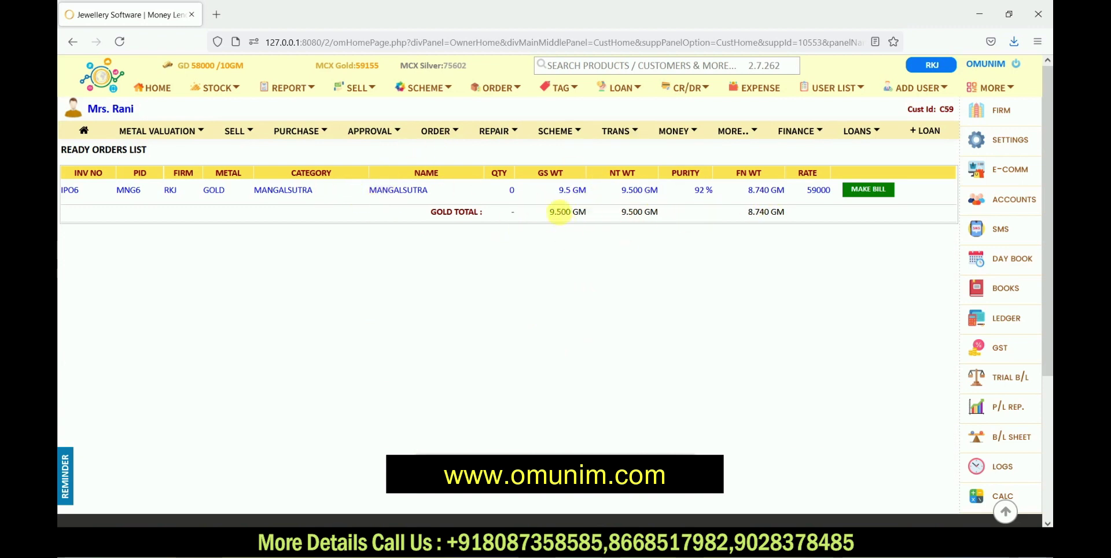
click(872, 191)
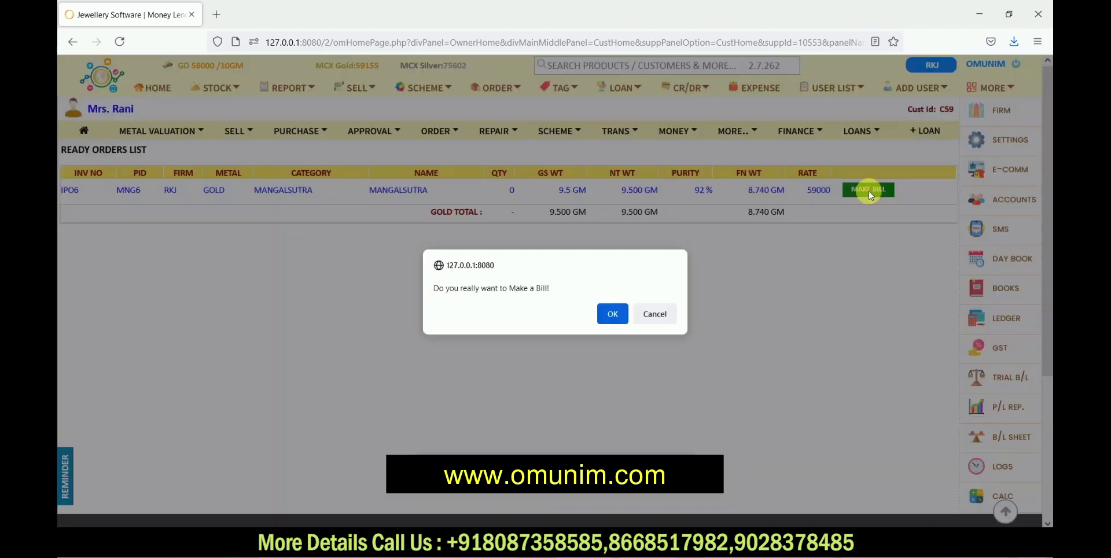
click(612, 314)
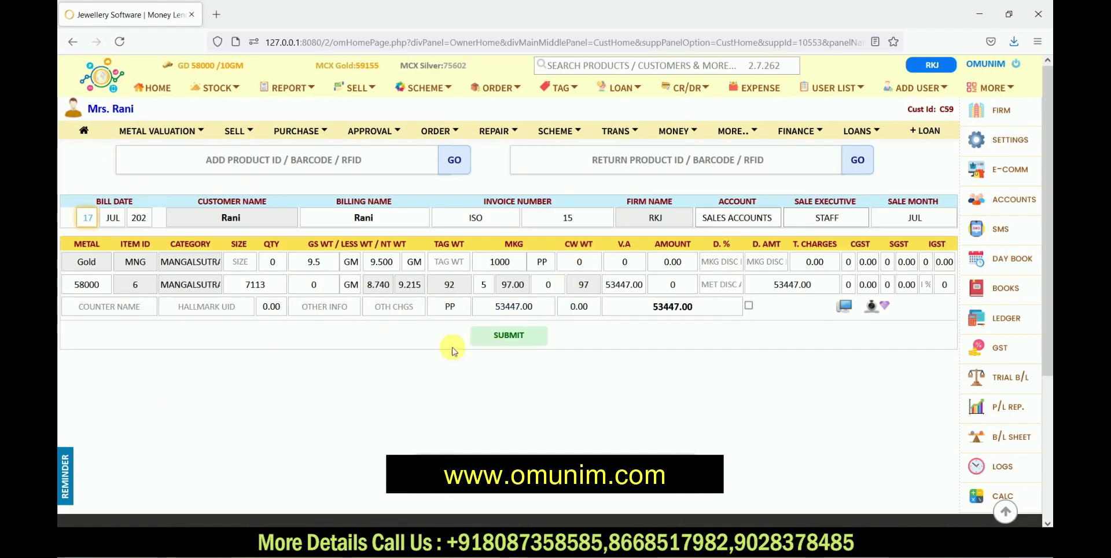
Step: Set the metal rate of the gold mangalsutra item to 59000 and submit it to the customer invoice
click(87, 284)
key(BackSpace)
key(BackSpace)
key(BackSpace)
key(BackSpace)
key(BackSpace)
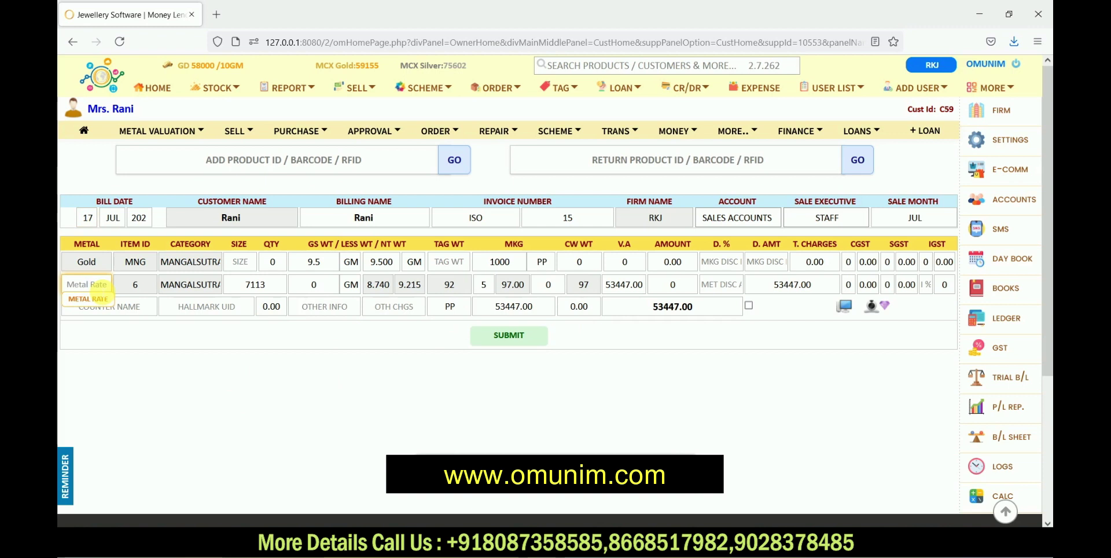
text(59000)
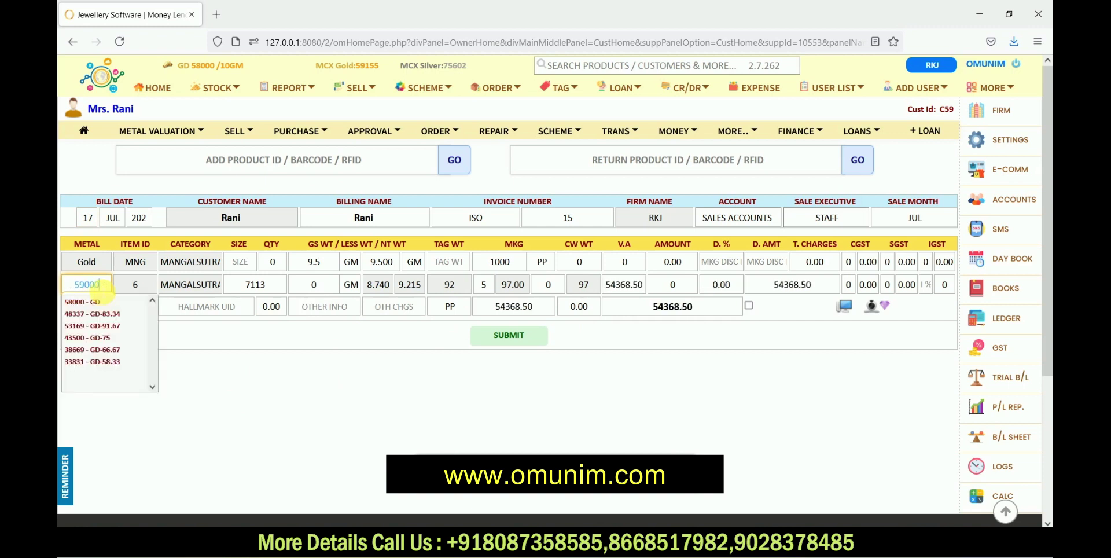
key(Tab)
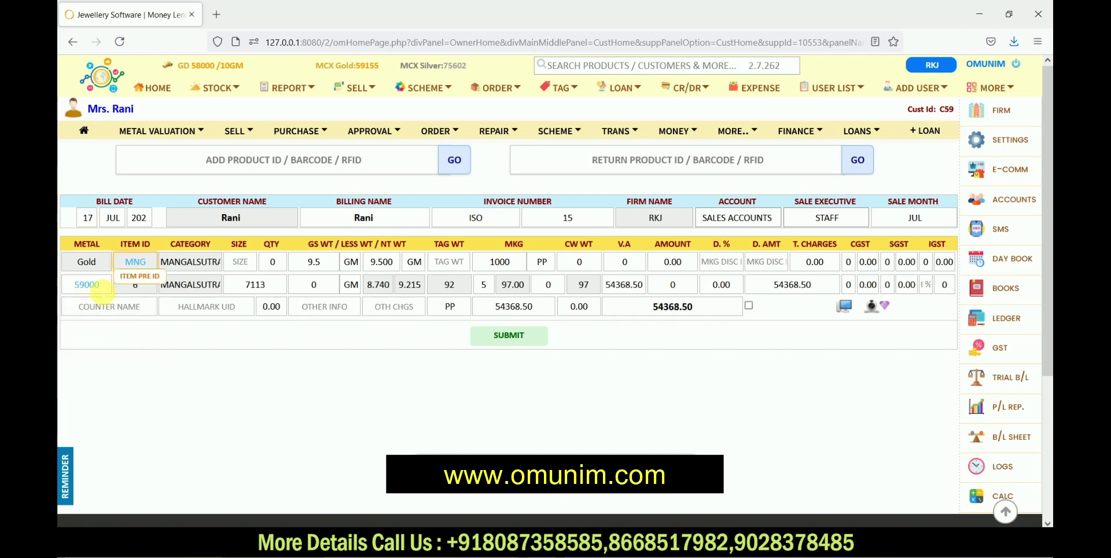
click(504, 339)
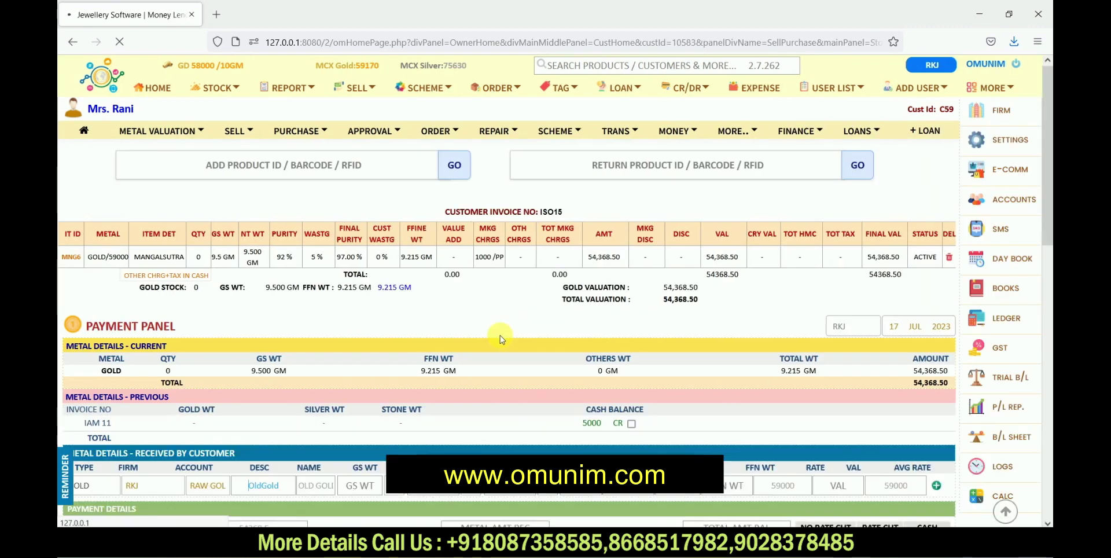
Step: Include the customer's previous cash balance in the invoice payment and check the previous amount in the cash summary
scroll(500, 338, down, 3)
scroll(500, 335, down, 4)
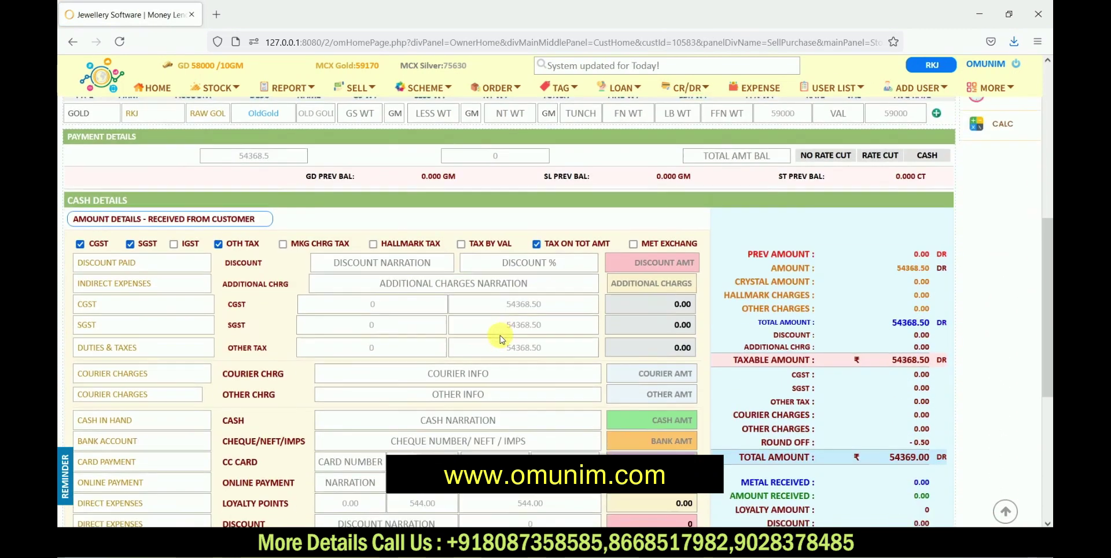
scroll(500, 335, up, 3)
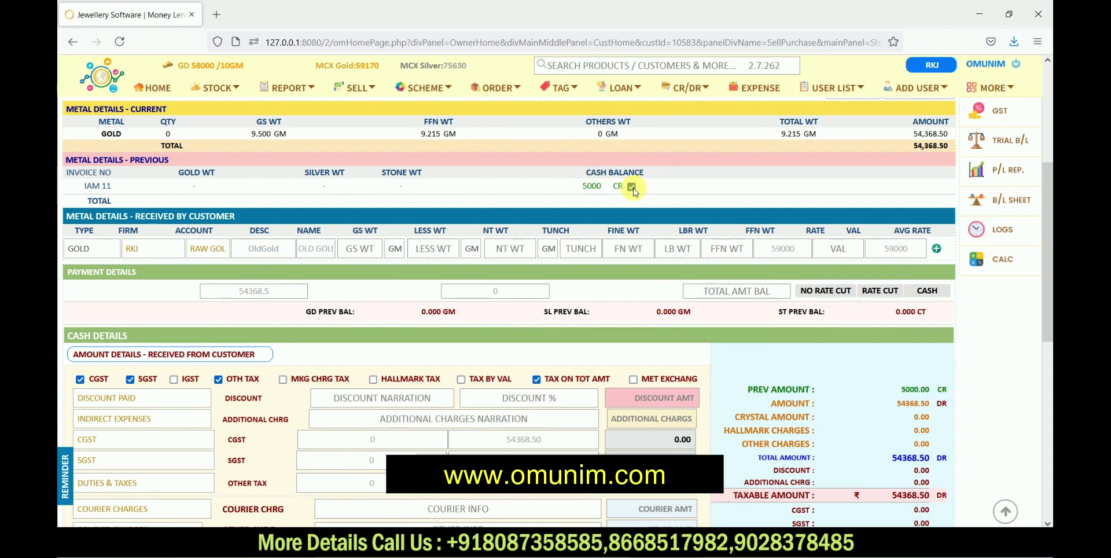
scroll(633, 189, down, 3)
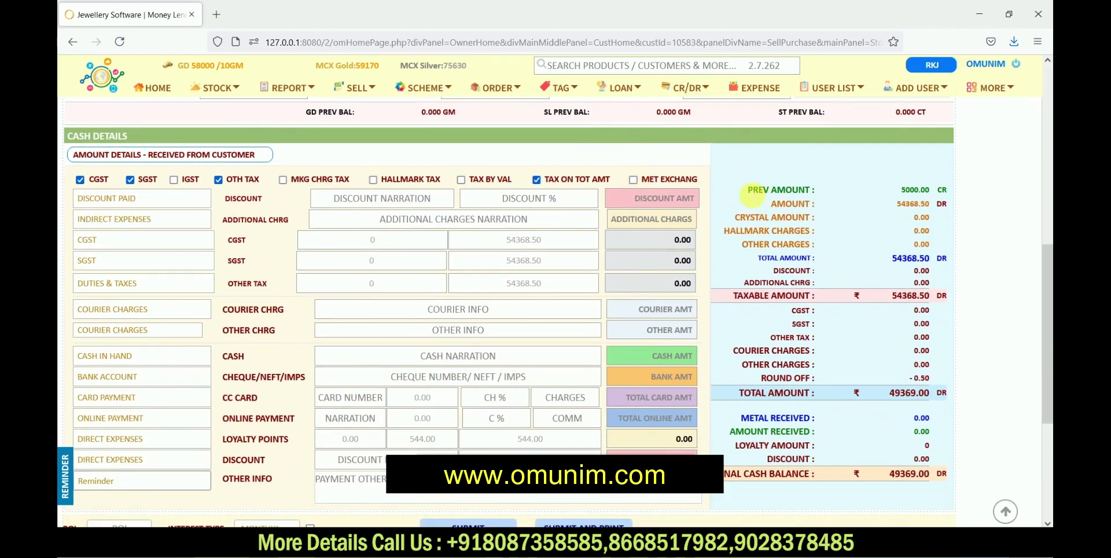
click(915, 190)
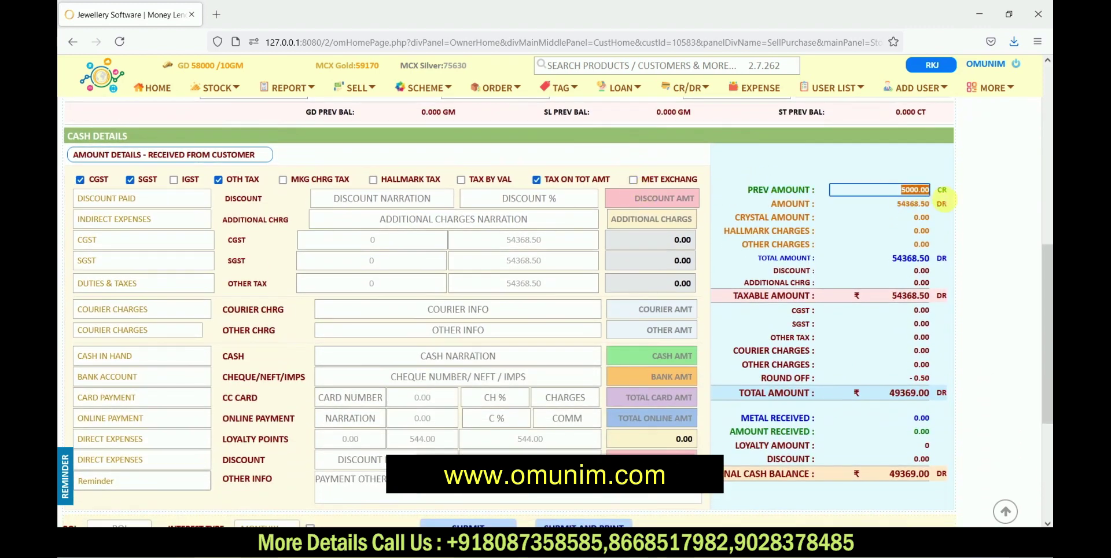
click(712, 333)
Step: Record 49369 as the cash amount received from the customer and submit the payment
scroll(713, 335, down, 1)
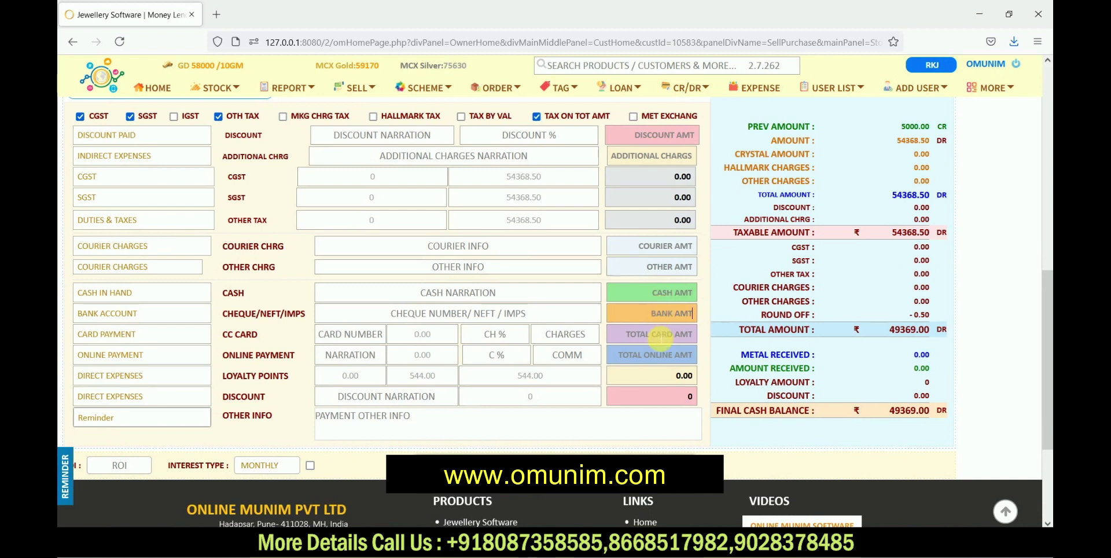
click(659, 354)
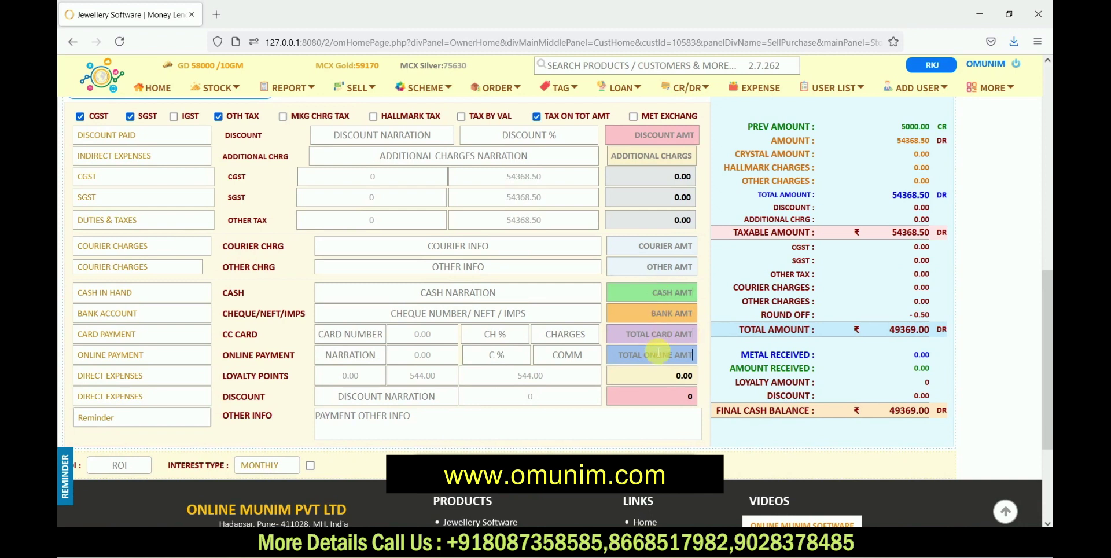
click(659, 292)
text(49369)
key(Tab)
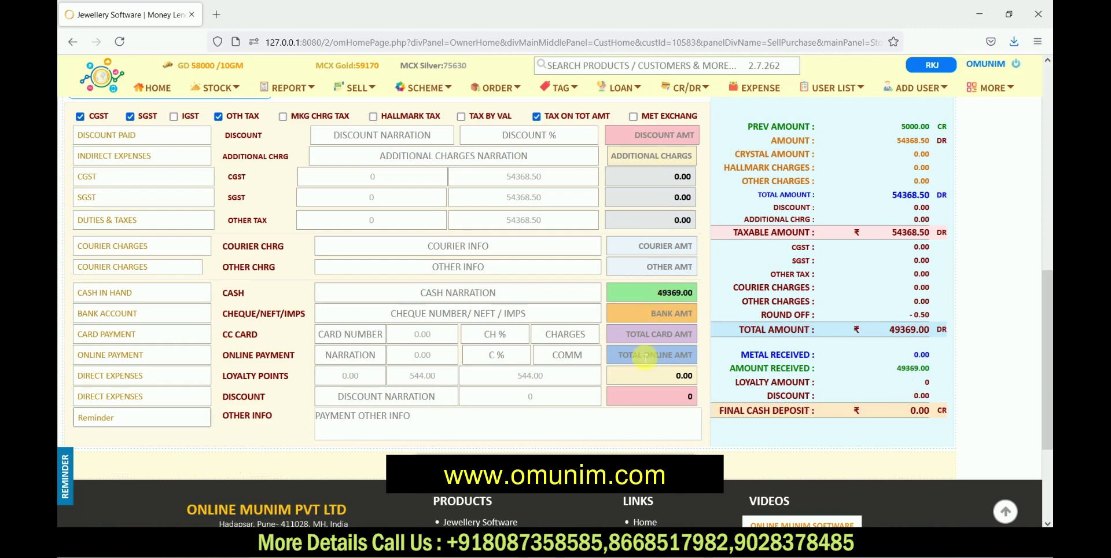
scroll(637, 353, down, 2)
click(483, 390)
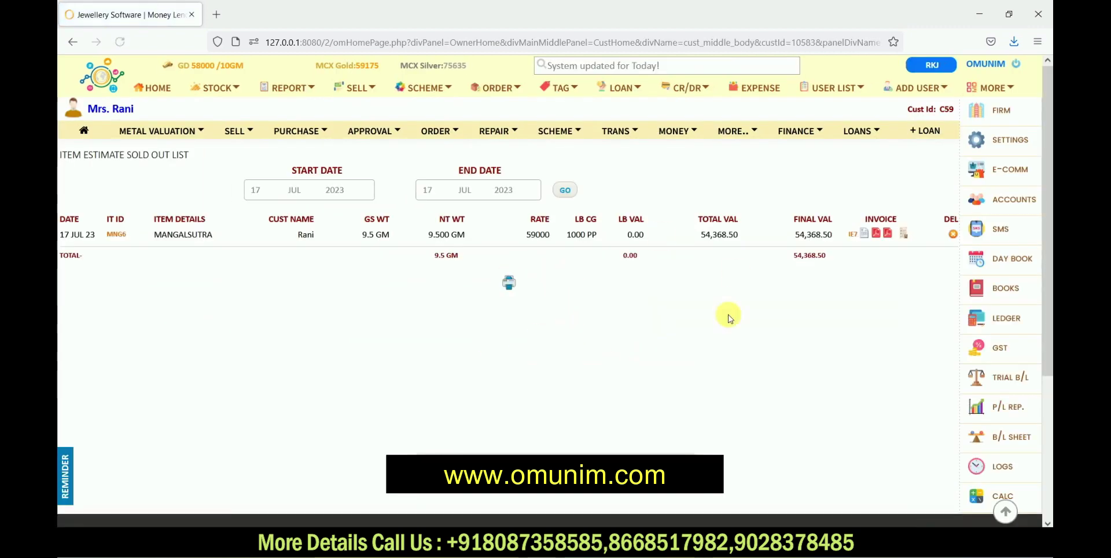
Step: Open the invoice of the sold mangalsutra, review its customer, weight, rate and amount details, and close it
click(866, 234)
drag(393, 15, 586, 49)
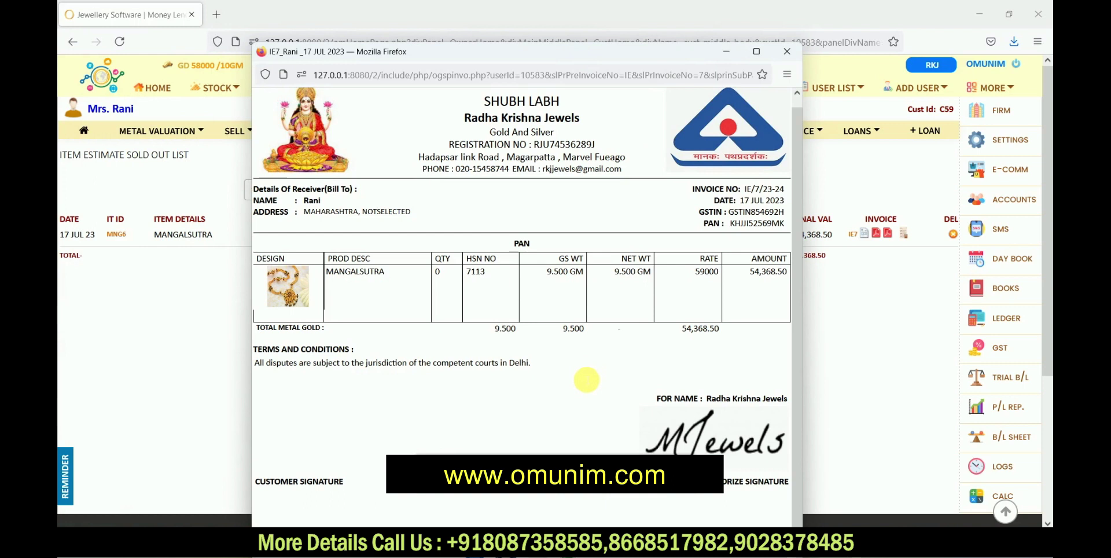
scroll(586, 380, up, 1)
scroll(586, 380, down, 1)
scroll(586, 379, up, 1)
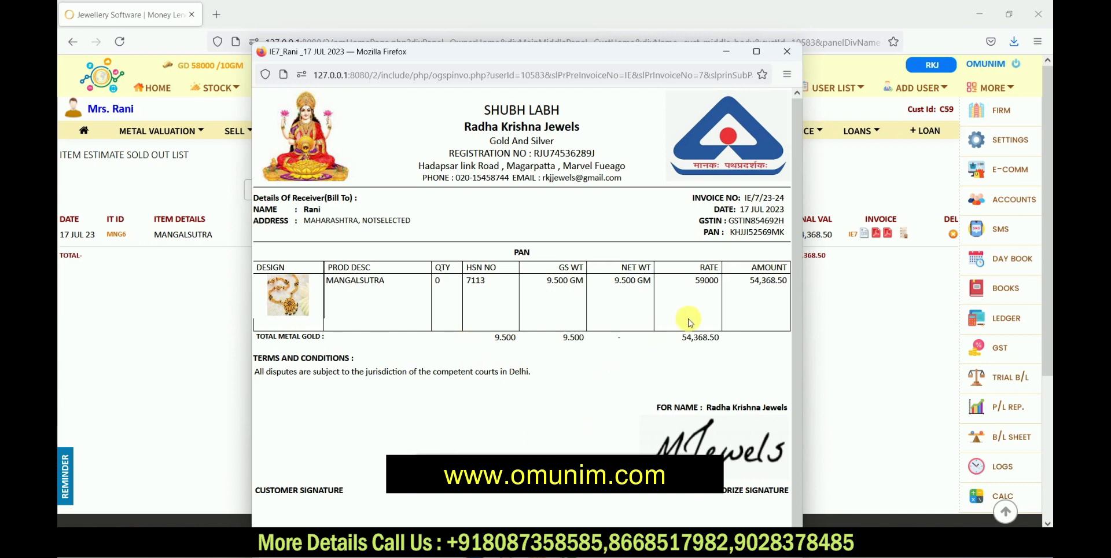
click(786, 54)
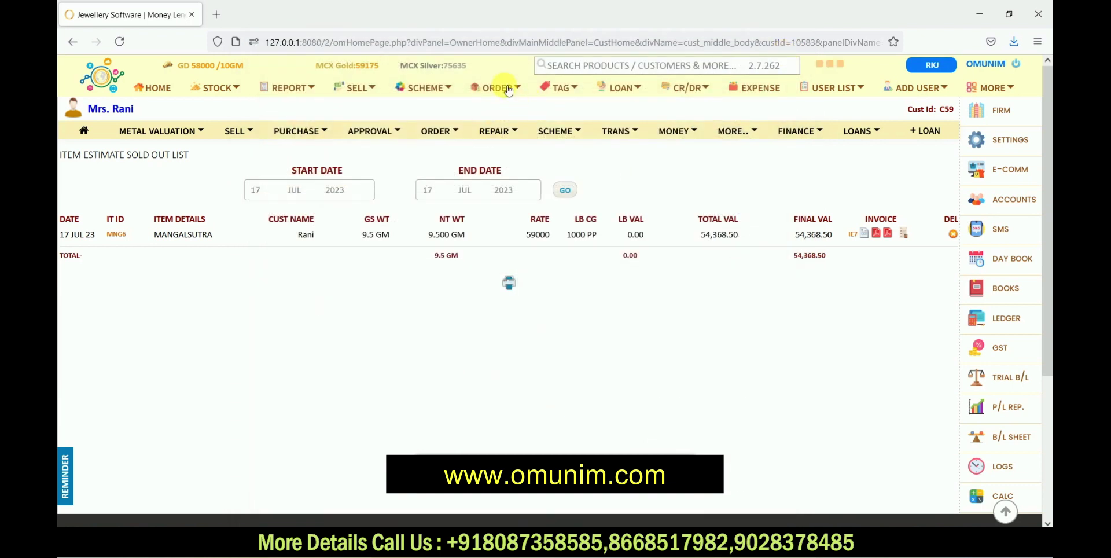
Step: Open the new order booking page with its order lists
click(508, 90)
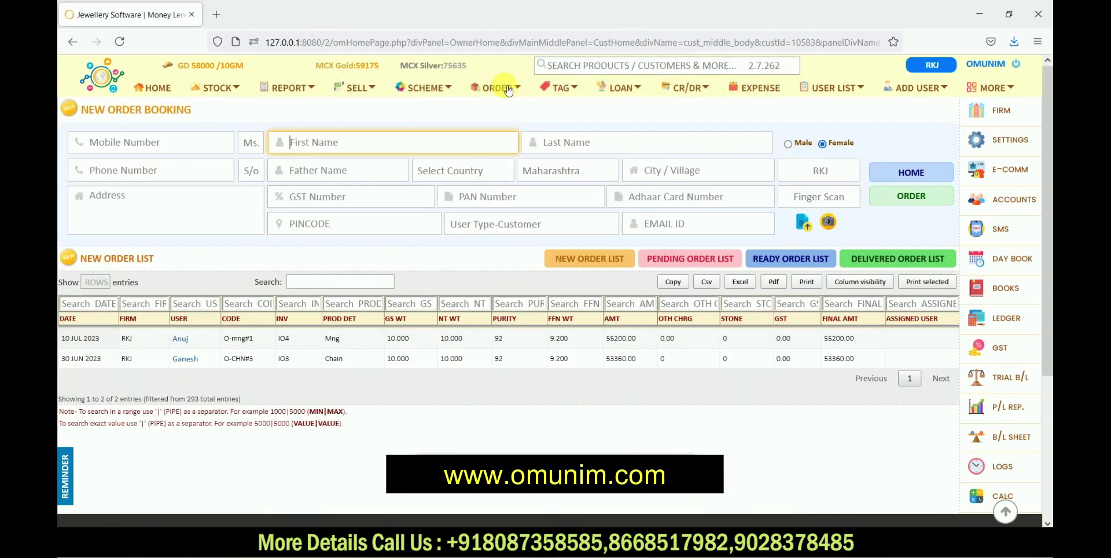